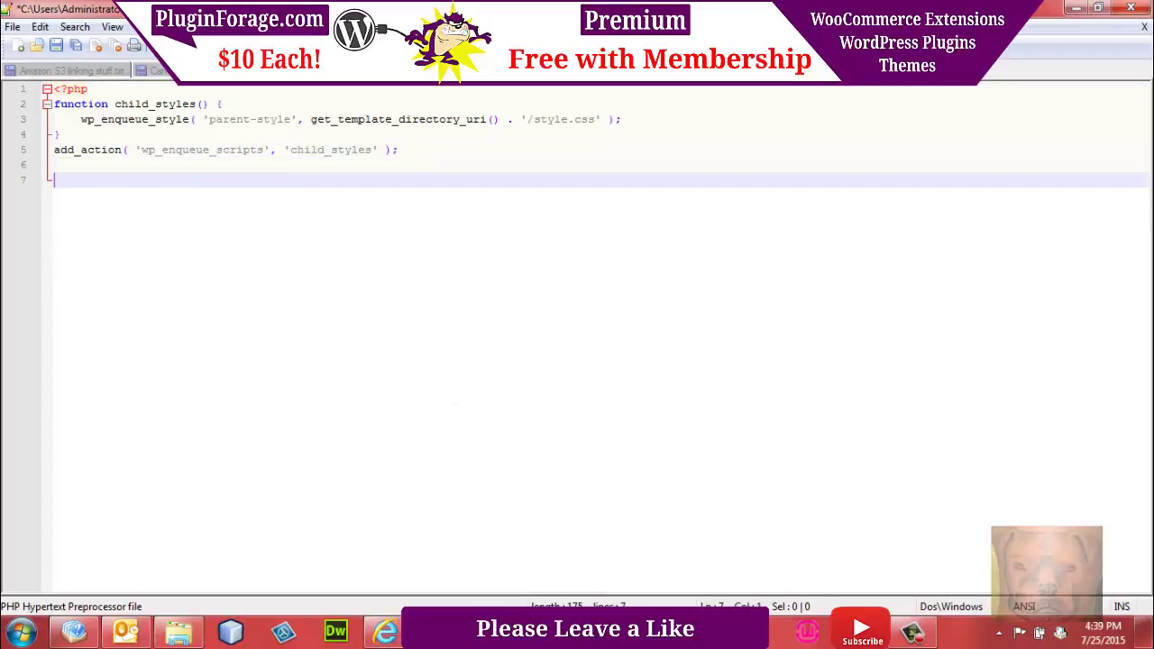
Copy the WordPress Categories Images Filter code, from its comment through the wpmediacategory_taxonomy filter, out of the notes file.
{"action": "left_click", "coordinate": [439, 631]}
{"action": "left_click", "coordinate": [439, 631]}
{"action": "left_click", "coordinate": [240, 72]}
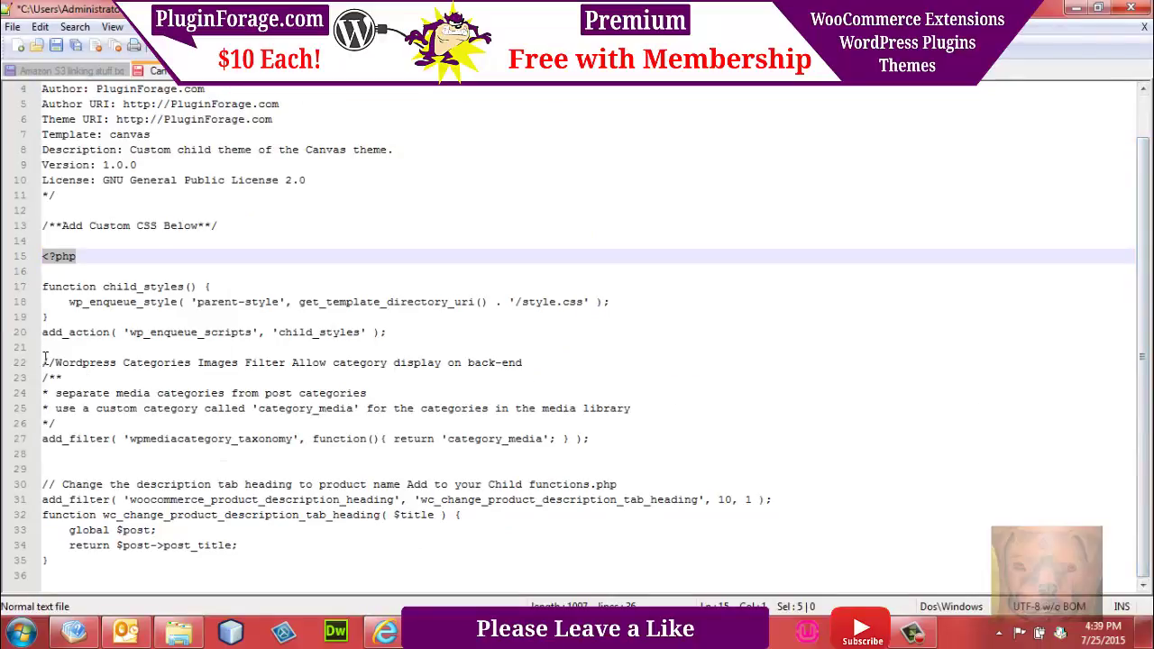
{"action": "left_click_drag", "start_coordinate": [44, 359], "coordinate": [594, 441]}
{"action": "key", "text": "ctrl+c"}
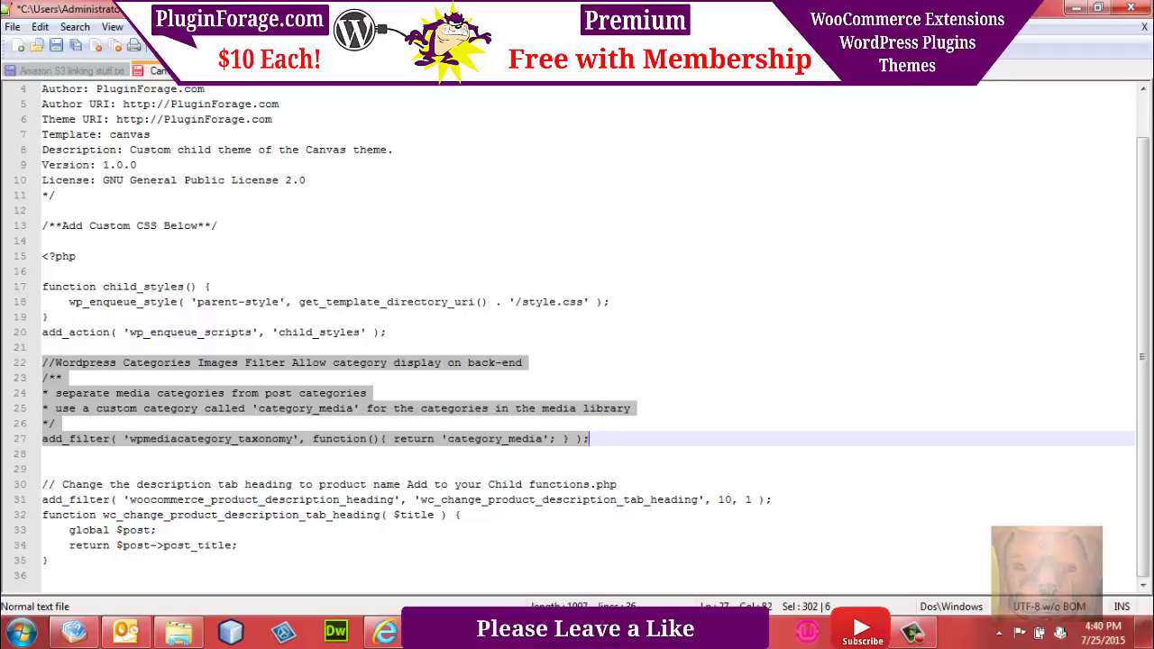
Paste the media category filter code at the end of the child theme's functions.php, followed by a blank line and a new line.
{"action": "mouse_move", "coordinate": [396, 633]}
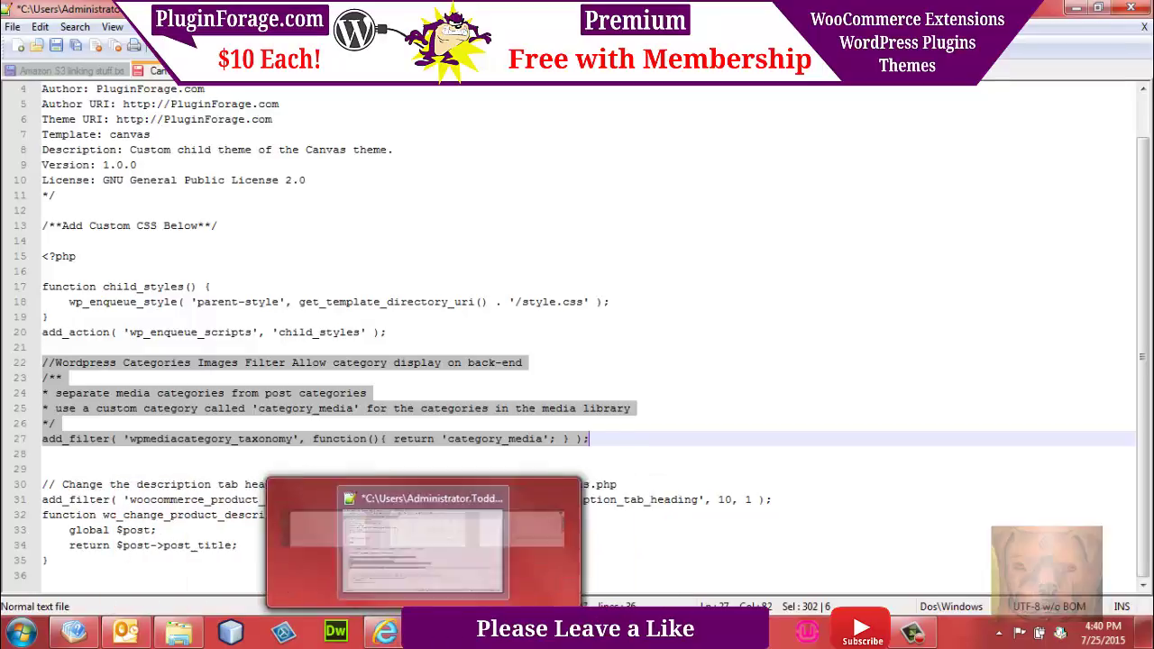
{"action": "left_click", "coordinate": [438, 631]}
{"action": "left_click", "coordinate": [437, 631]}
{"action": "left_click", "coordinate": [298, 70]}
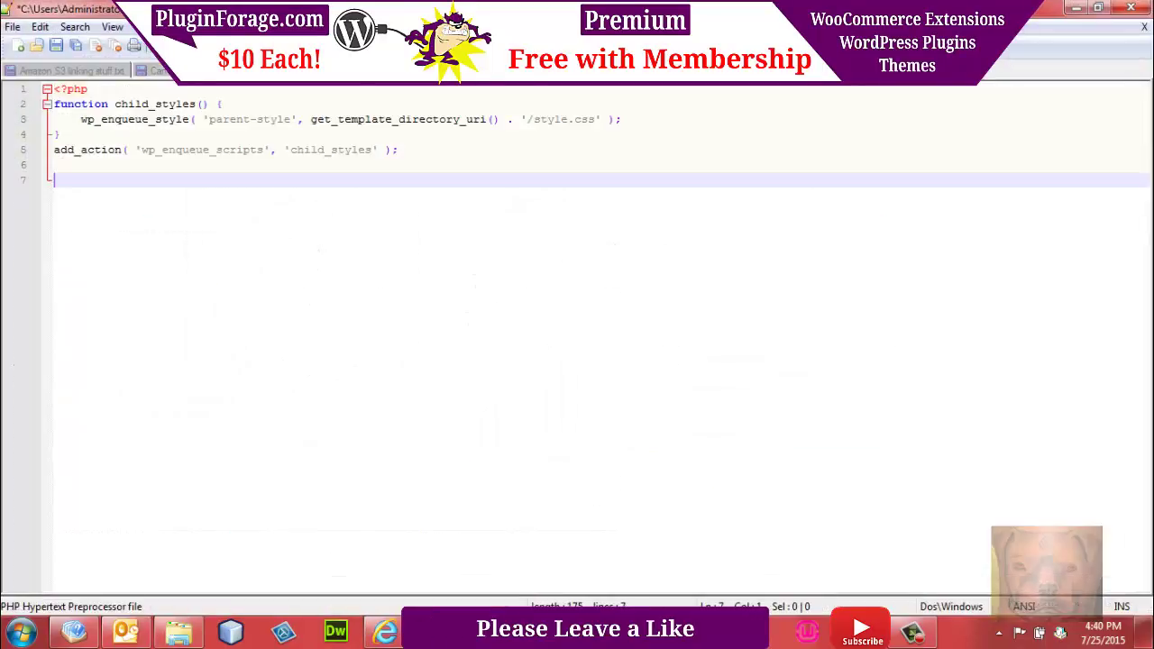
{"action": "key", "text": "ctrl+v"}
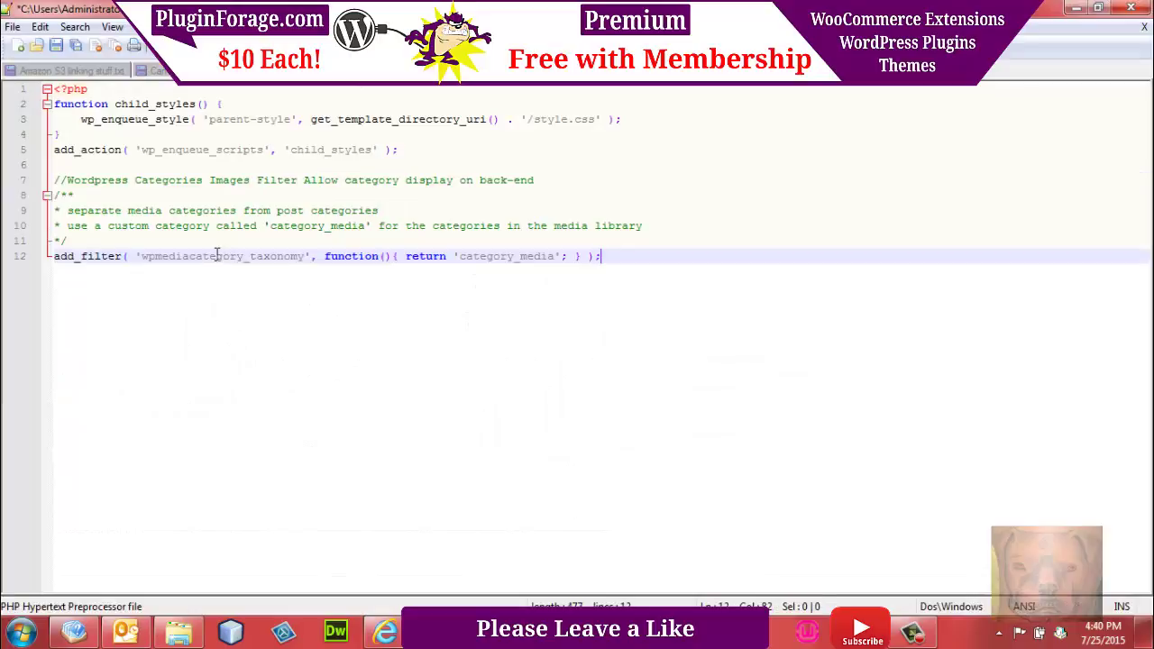
{"action": "key", "text": "Return"}
{"action": "key", "text": "Return"}
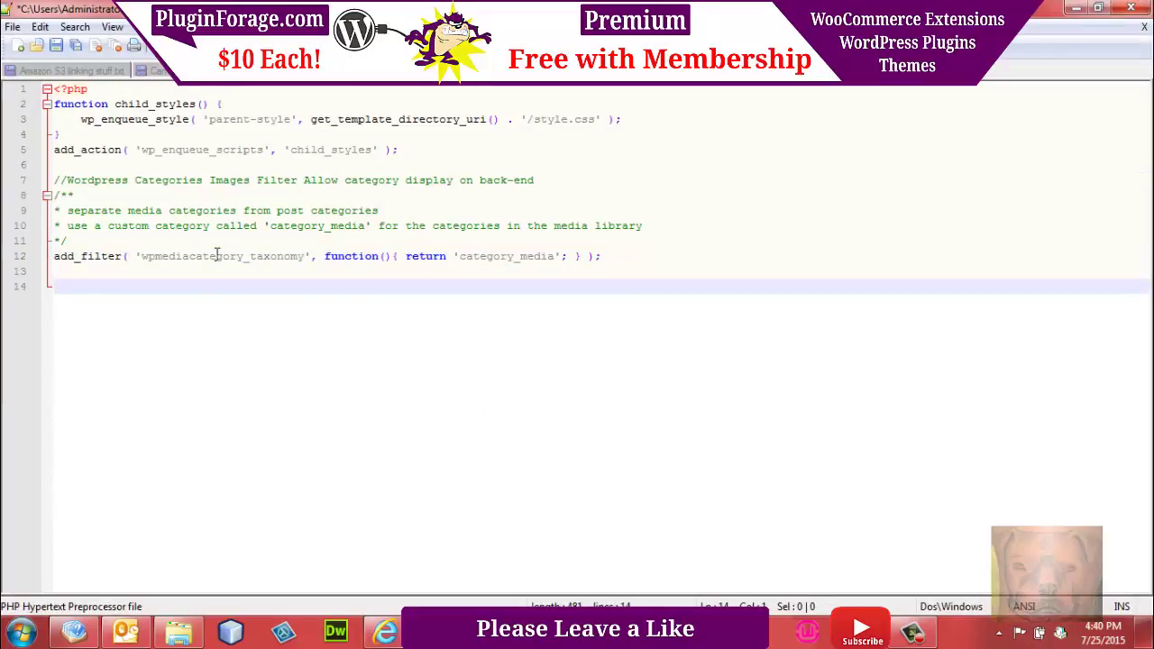
Switch to the browser and view the description heading on the Akita Puppies product page.
{"action": "mouse_move", "coordinate": [386, 634]}
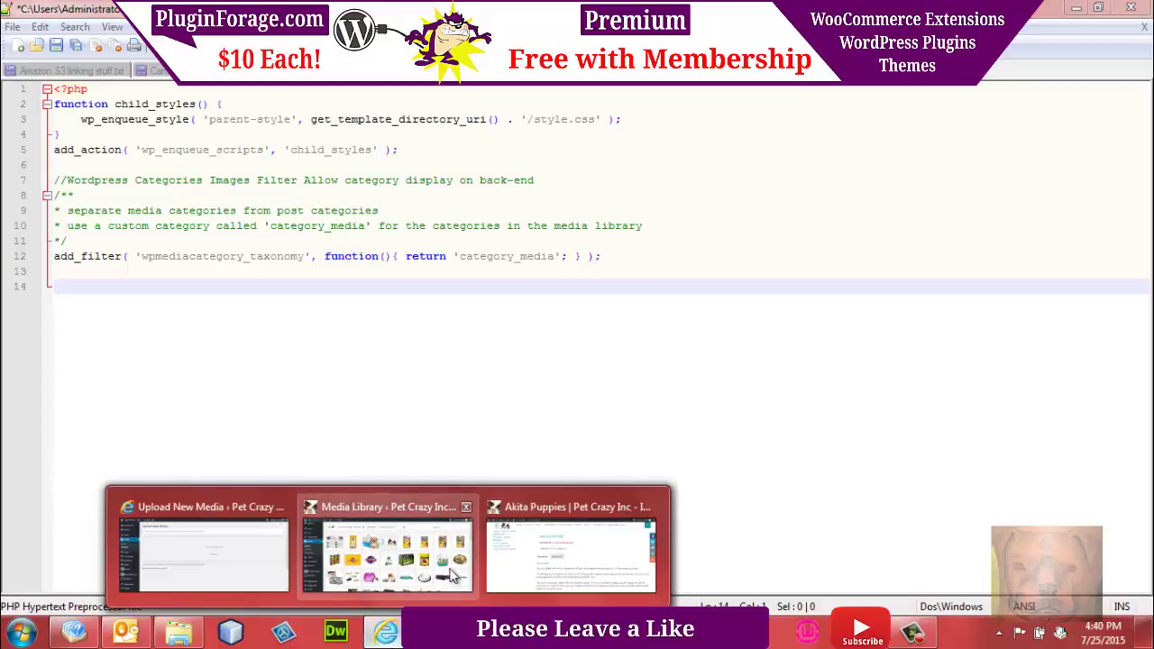
{"action": "mouse_move", "coordinate": [593, 583]}
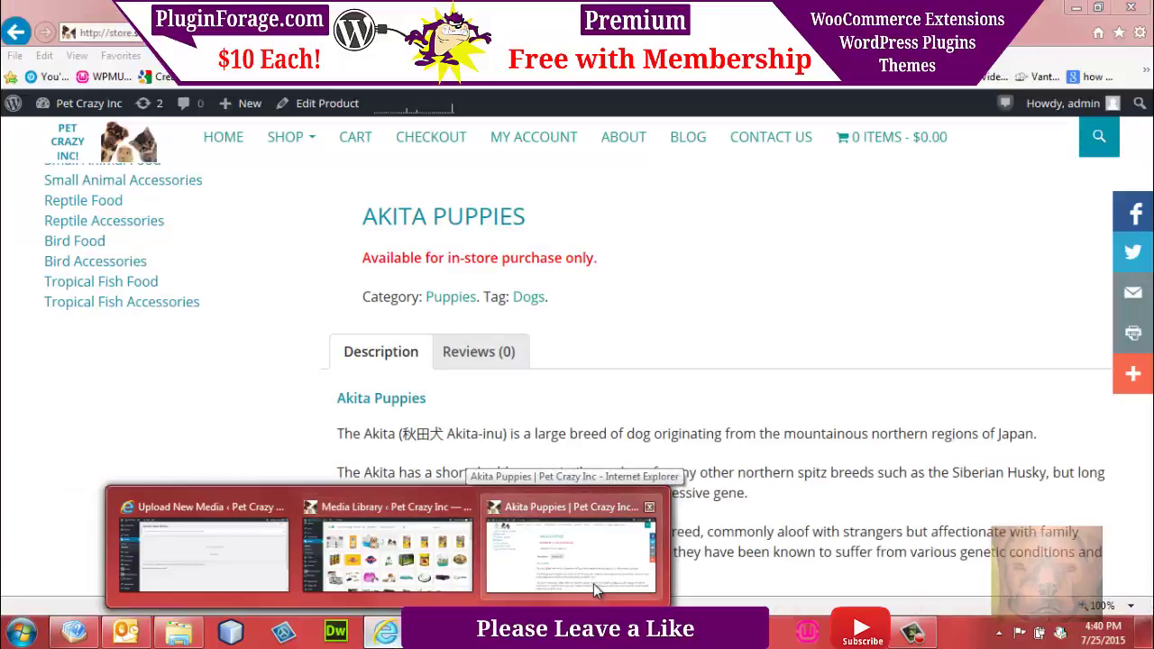
{"action": "left_click", "coordinate": [541, 556]}
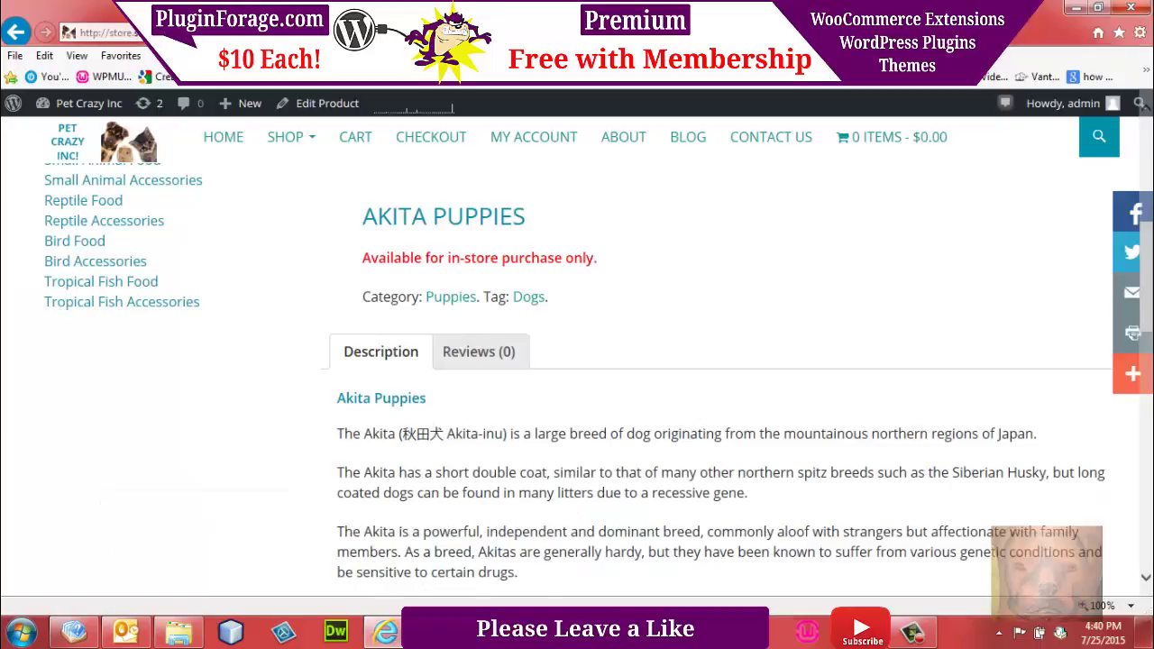
Copy the code that changes the description tab heading to the product name from the notes file in Notepad++.
{"action": "left_click", "coordinate": [476, 628]}
{"action": "left_click", "coordinate": [225, 72]}
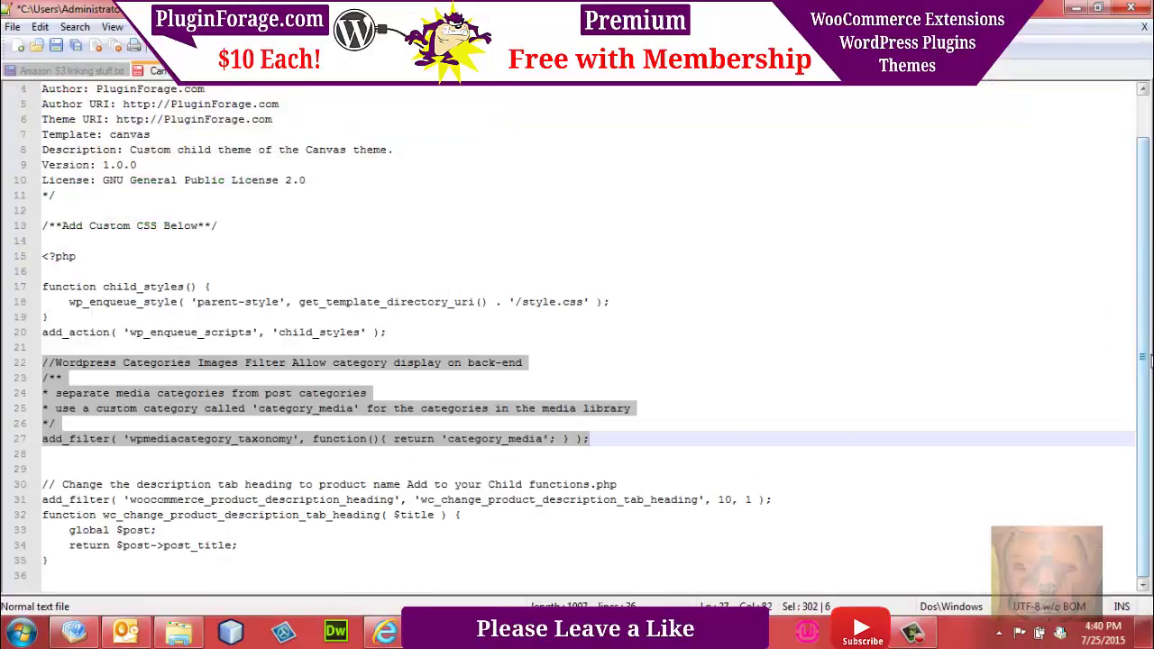
{"action": "left_click_drag", "start_coordinate": [45, 484], "coordinate": [85, 561]}
{"action": "key", "text": "ctrl+c"}
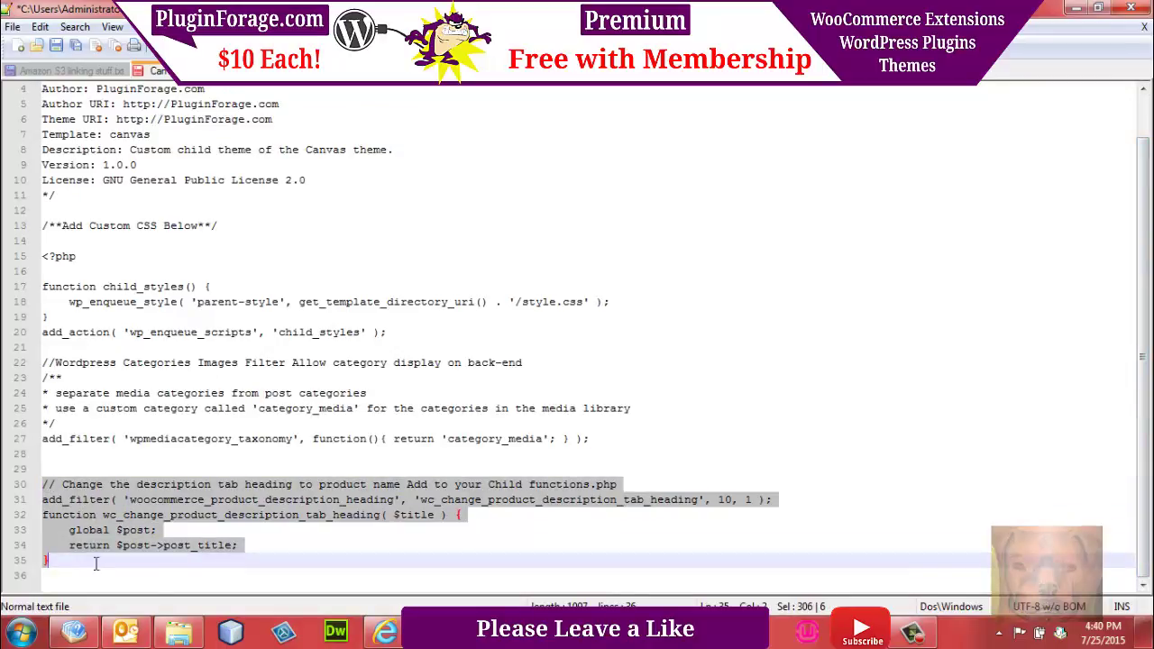
{"action": "left_click", "coordinate": [385, 631]}
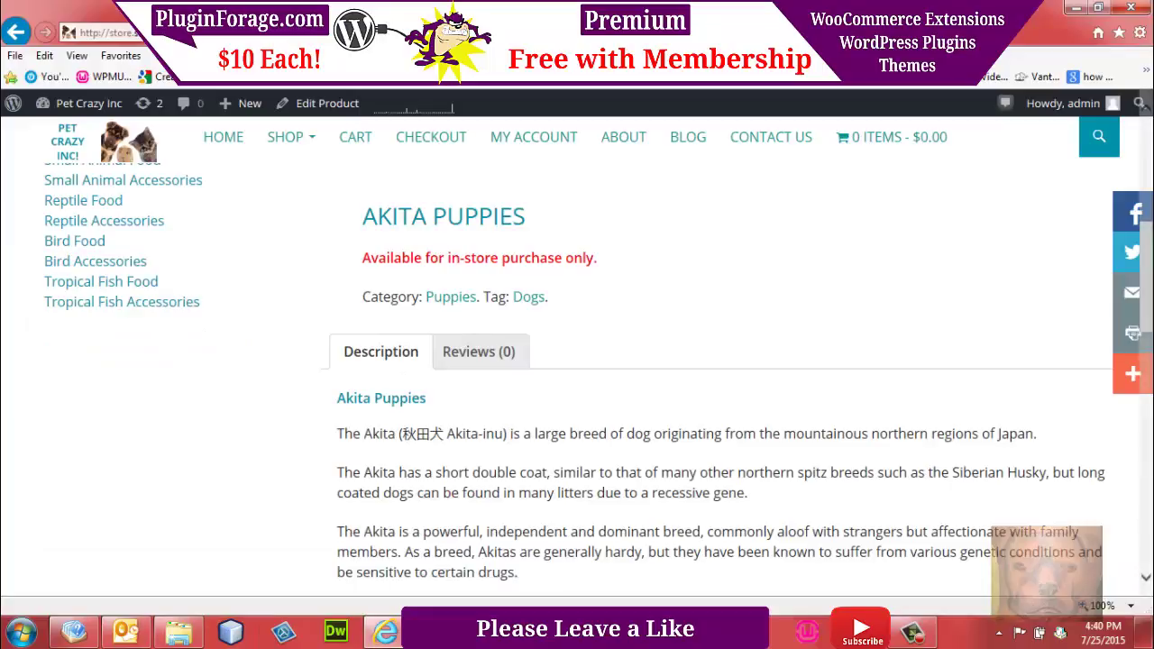
{"action": "mouse_move", "coordinate": [385, 631]}
{"action": "left_click", "coordinate": [251, 561]}
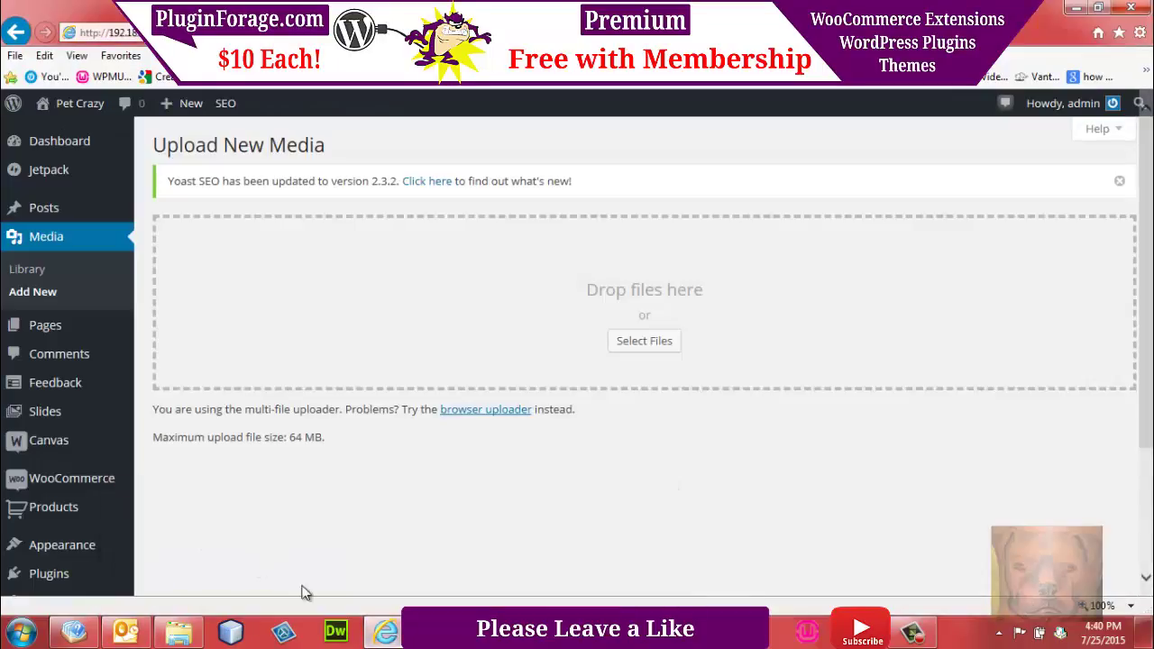
Paste the description tab heading code at the end of the child theme's functions.php and save the file.
{"action": "left_click", "coordinate": [437, 630]}
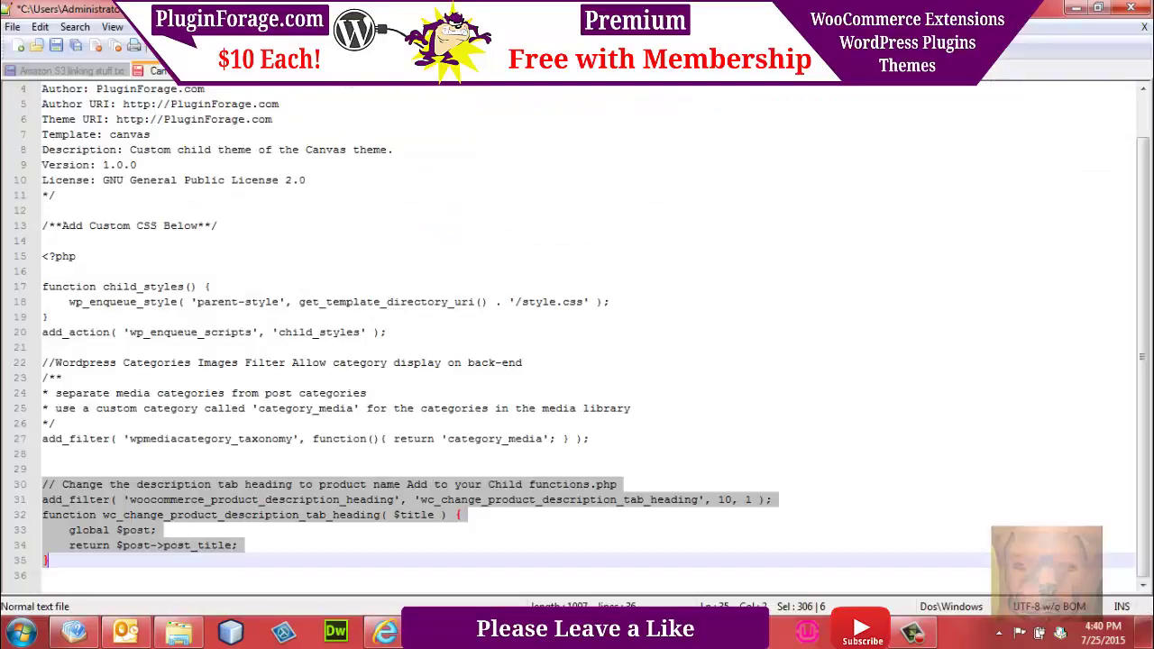
{"action": "left_click", "coordinate": [316, 70]}
{"action": "key", "text": "ctrl+v"}
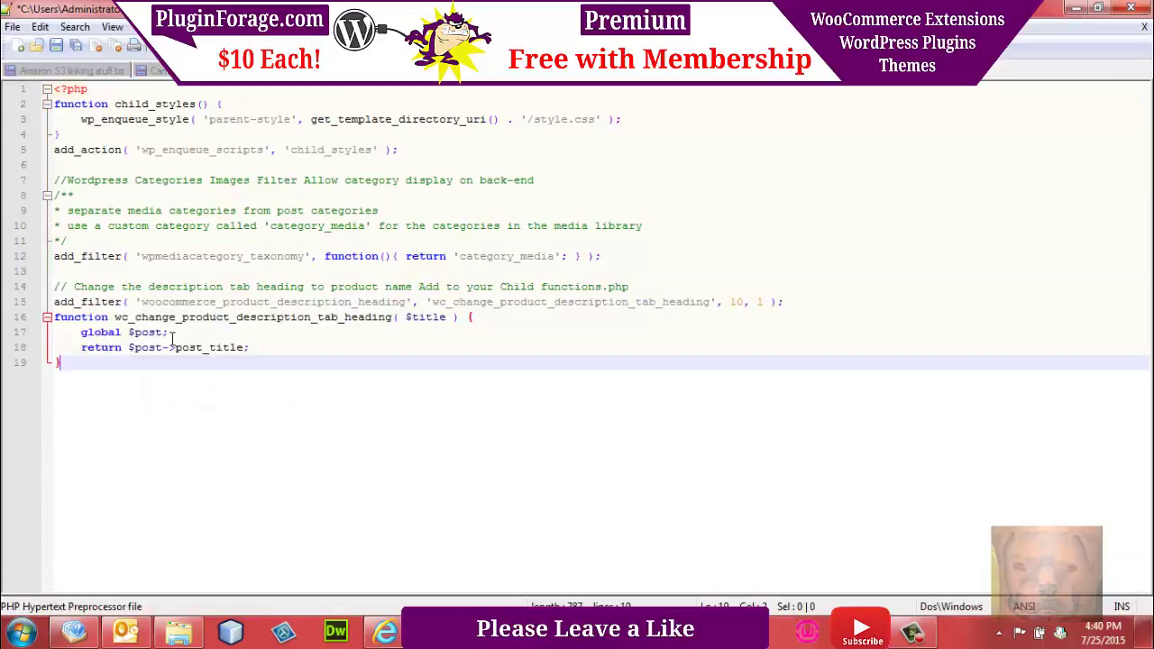
{"action": "key", "text": "ctrl+s"}
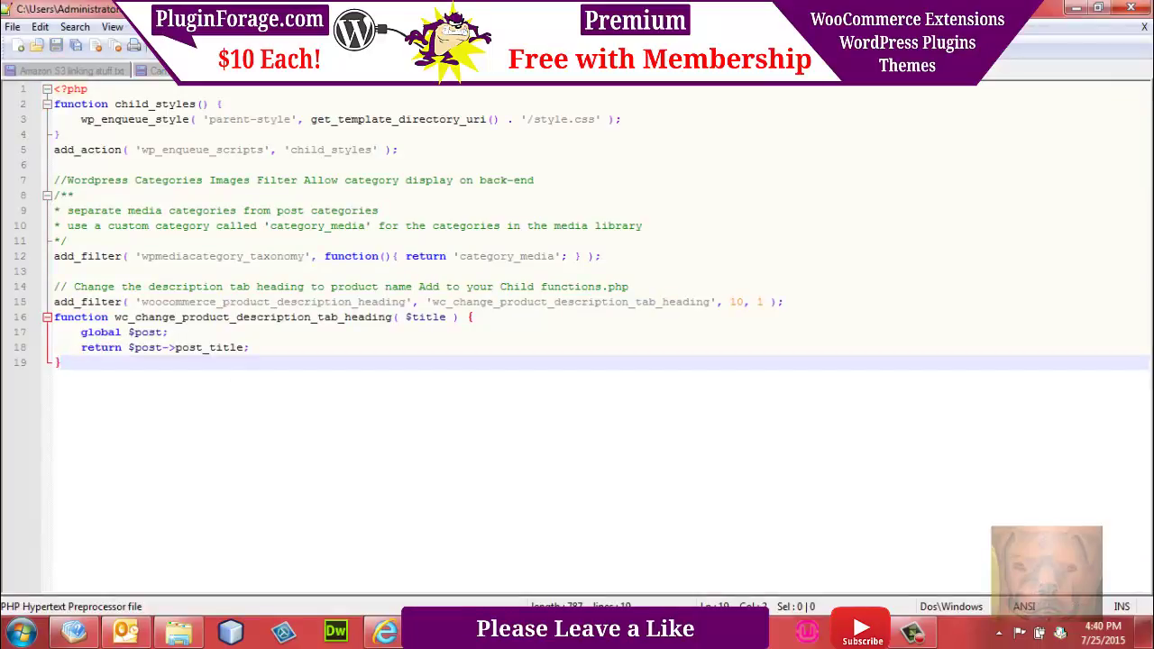
Close functions.php, reopen the server copy from the canvas-child folder with Notepad Plus Plus to check its code, and close it again.
{"action": "right_click", "coordinate": [341, 70]}
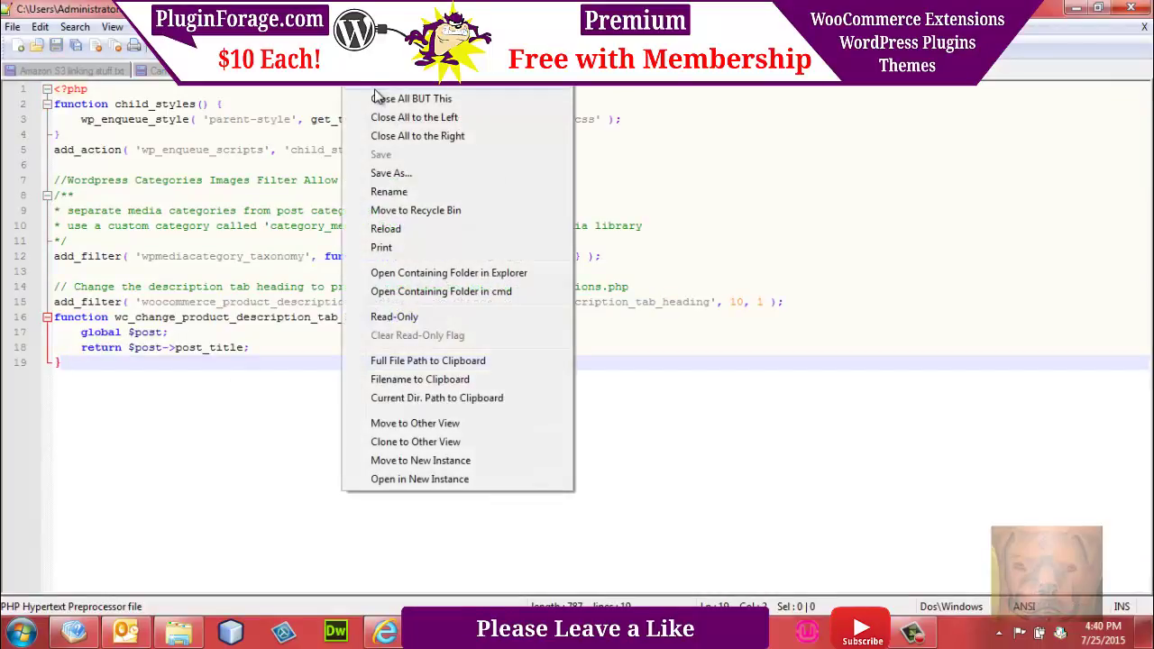
{"action": "left_click", "coordinate": [373, 82]}
{"action": "key", "text": "alt+Tab"}
{"action": "left_click", "coordinate": [815, 162]}
{"action": "right_click", "coordinate": [809, 166]}
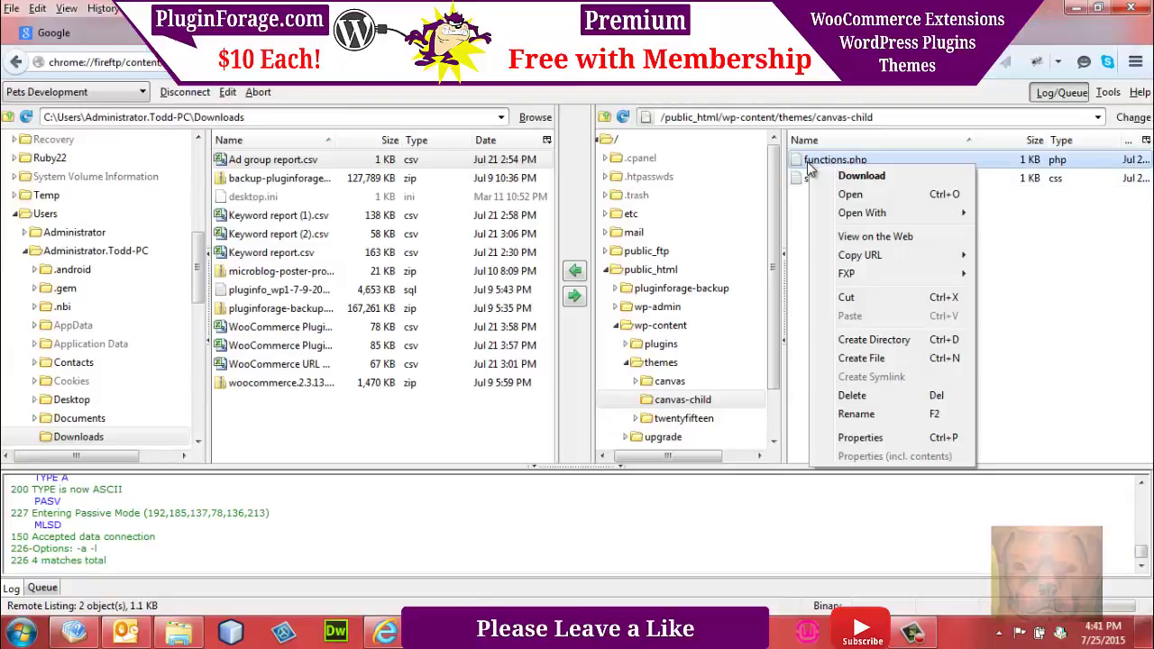
{"action": "mouse_move", "coordinate": [840, 216]}
{"action": "left_click", "coordinate": [1002, 216]}
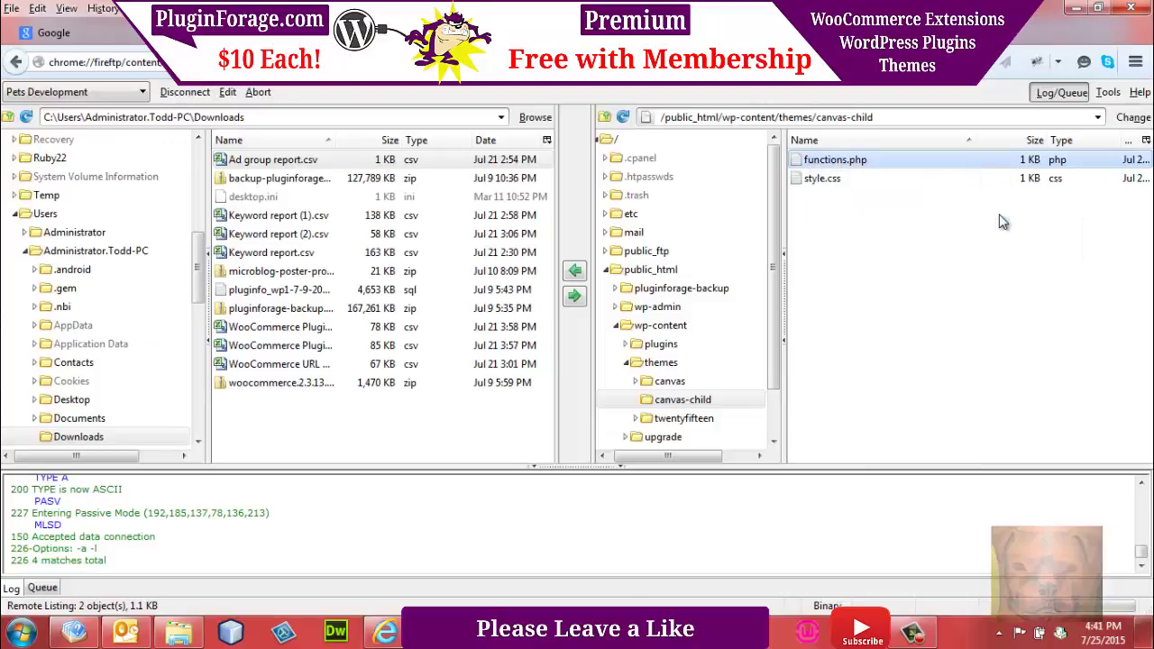
{"action": "right_click", "coordinate": [370, 68]}
{"action": "left_click", "coordinate": [391, 78]}
{"action": "key", "text": "alt+Tab"}
Open style.css from the server's canvas-child folder with Notepad Plus Plus to check its theme header, and close it.
{"action": "left_click", "coordinate": [801, 184]}
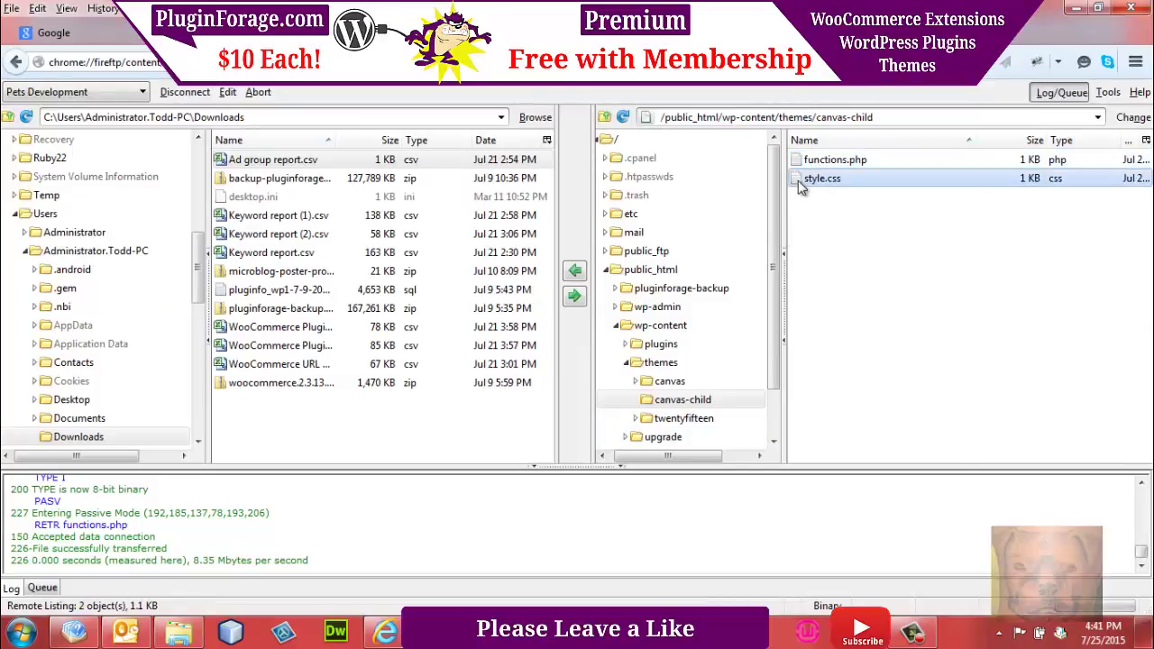
{"action": "right_click", "coordinate": [801, 184]}
{"action": "mouse_move", "coordinate": [831, 232]}
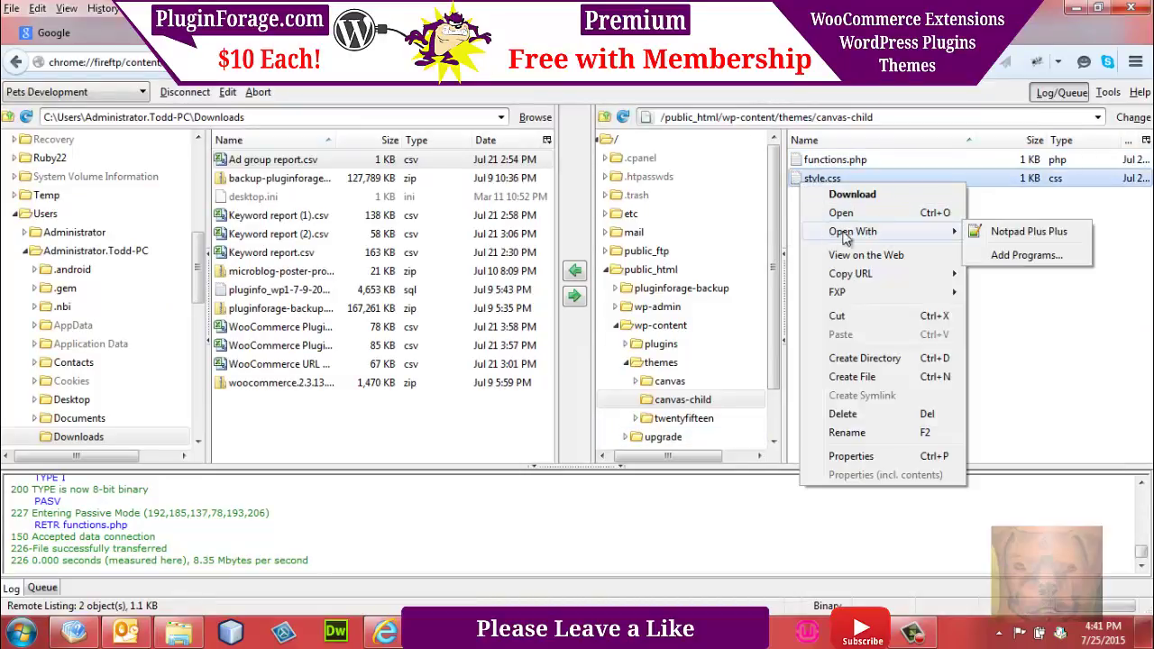
{"action": "left_click", "coordinate": [1002, 235]}
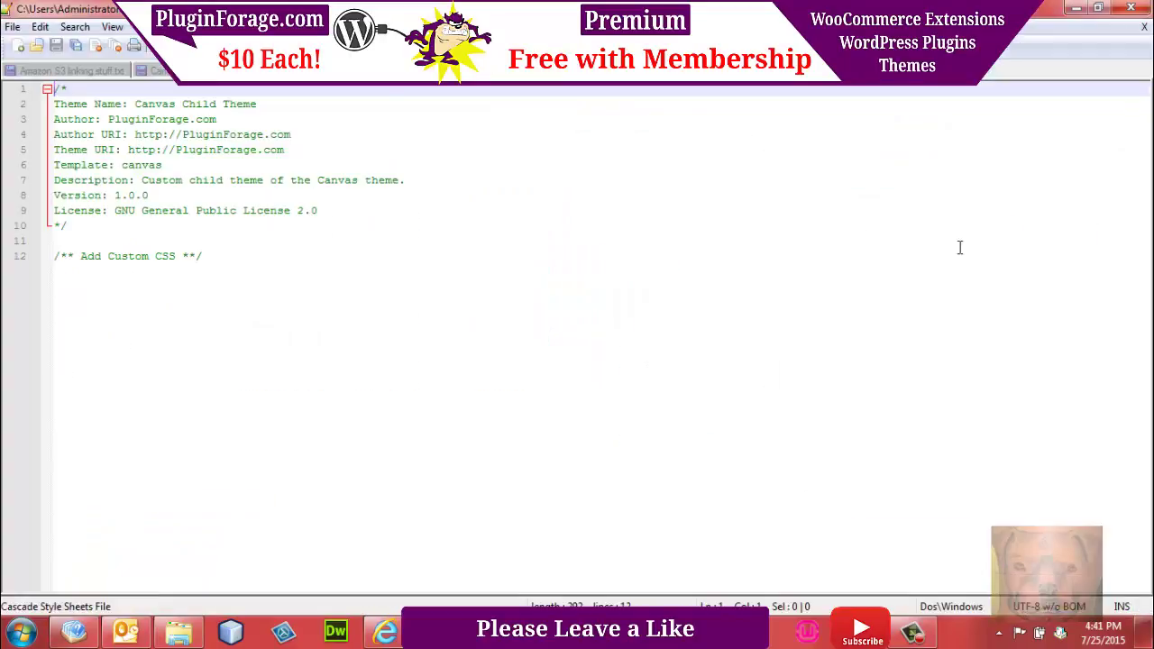
{"action": "right_click", "coordinate": [368, 72]}
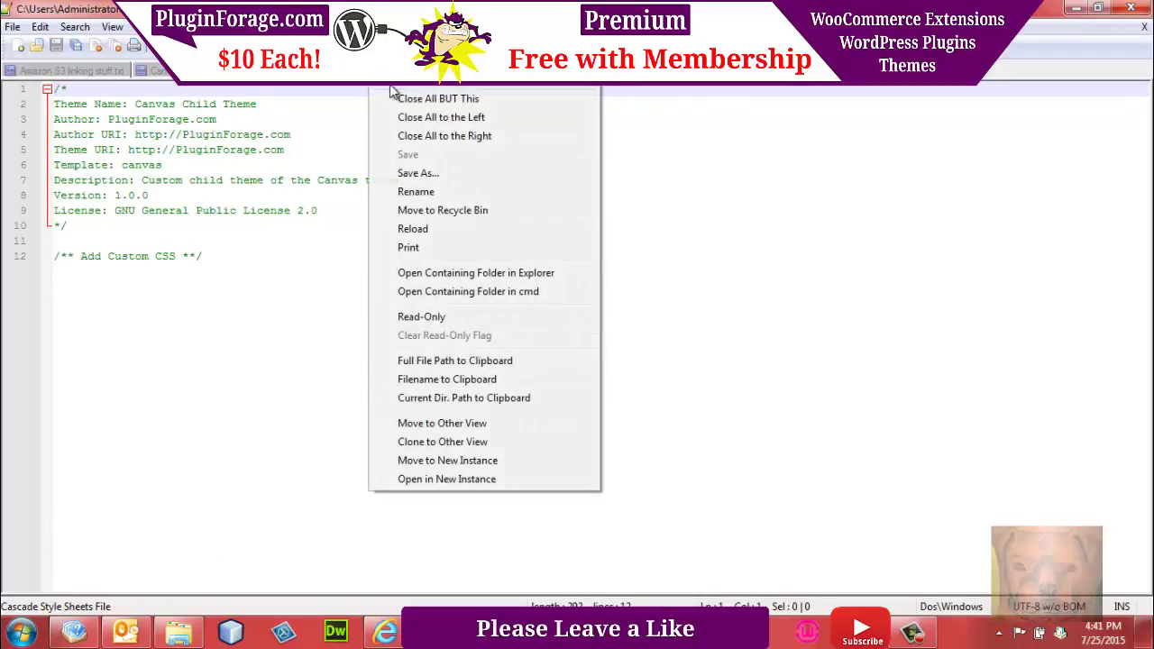
{"action": "left_click", "coordinate": [392, 87]}
Switch to the WordPress admin in the browser and activate the Canvas Child Theme.
{"action": "mouse_move", "coordinate": [387, 633]}
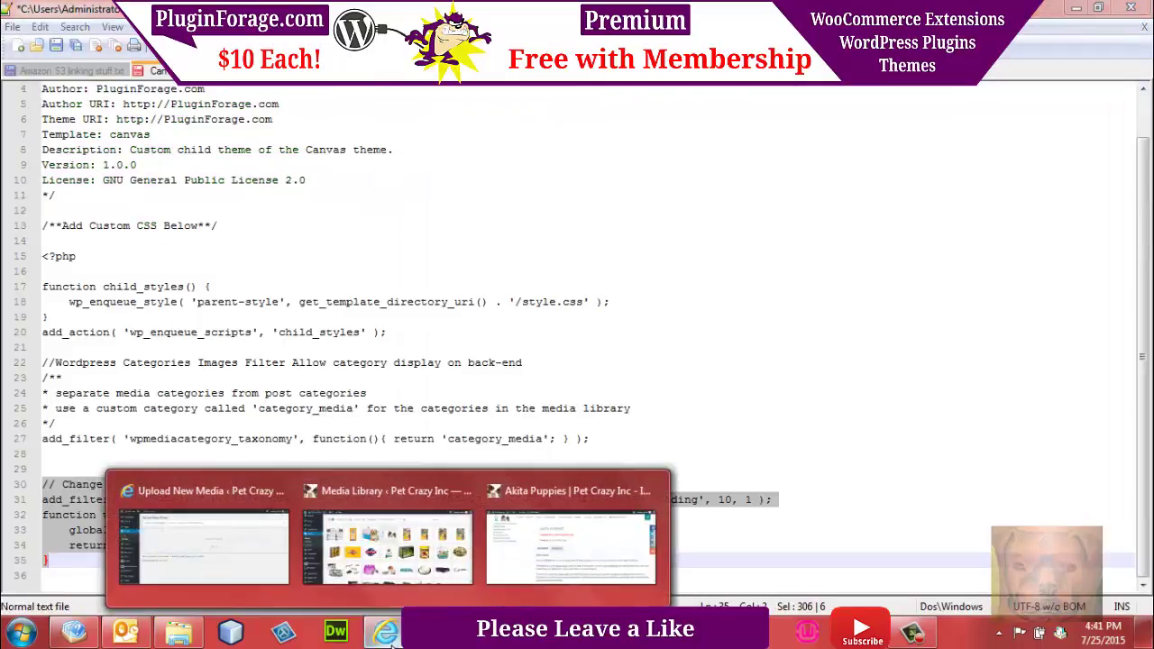
{"action": "left_click", "coordinate": [259, 557]}
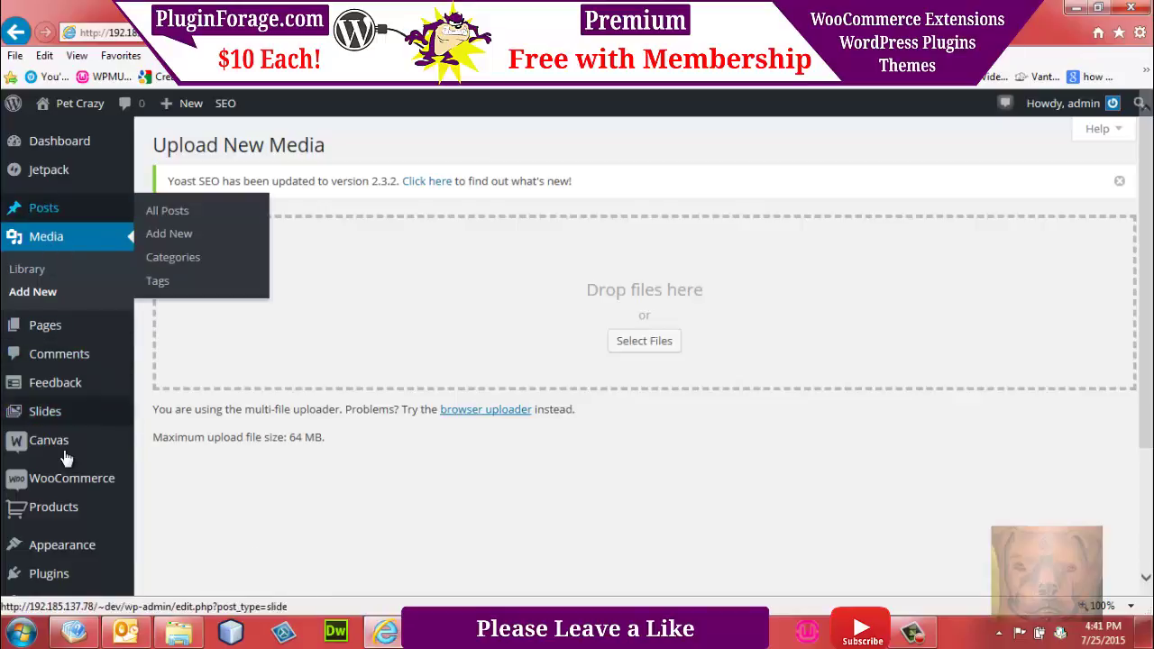
{"action": "mouse_move", "coordinate": [78, 544]}
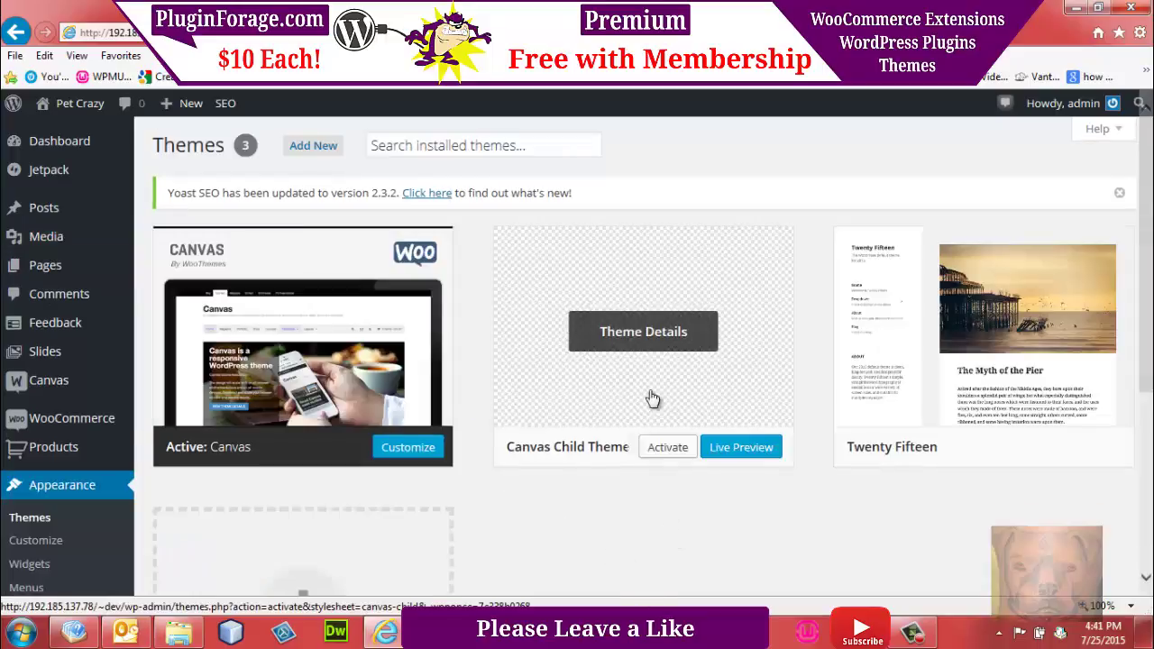
{"action": "mouse_move", "coordinate": [729, 456]}
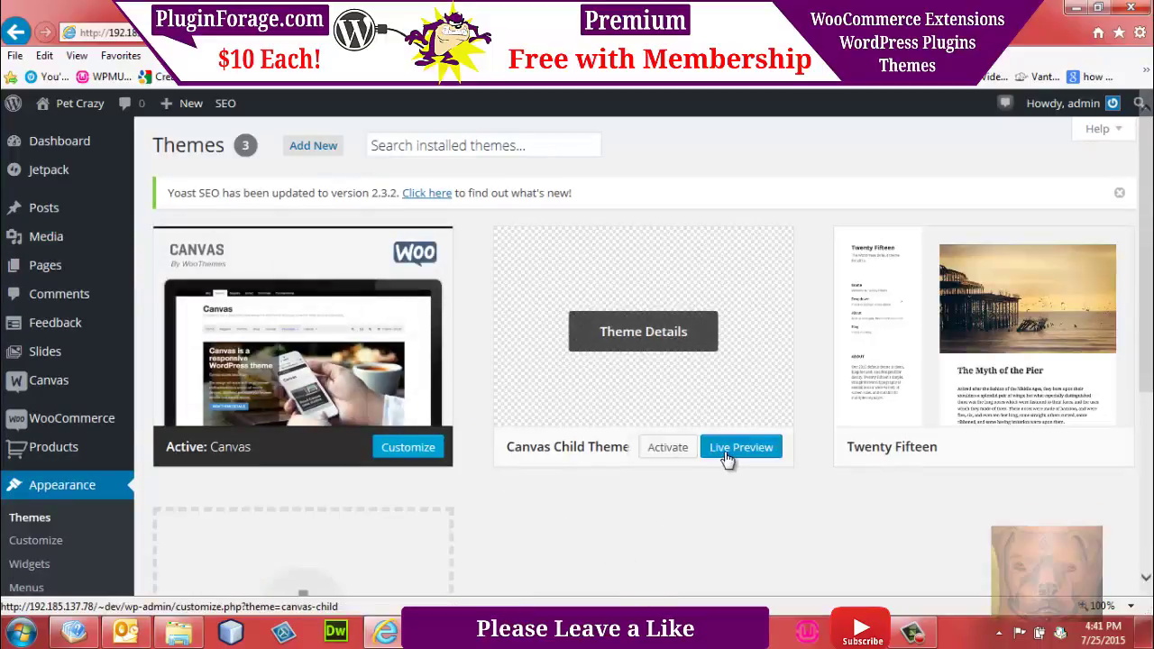
{"action": "left_click", "coordinate": [667, 448]}
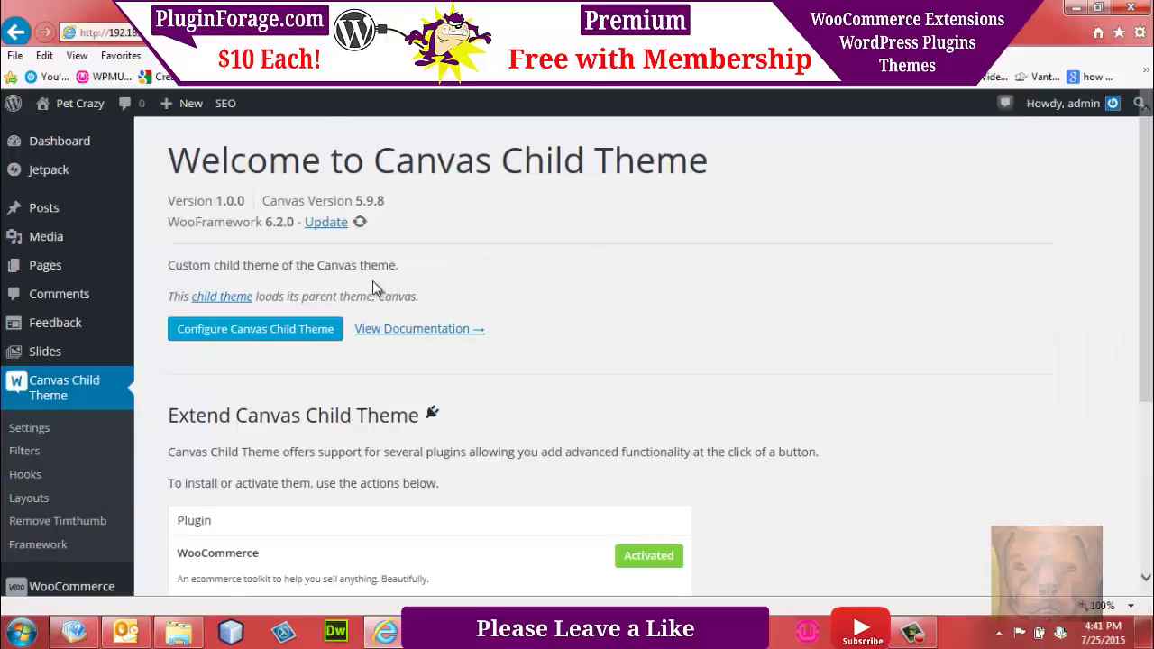
Open the Pet Crazy site in a new browser tab and check the home page with the child theme.
{"action": "mouse_move", "coordinate": [52, 141]}
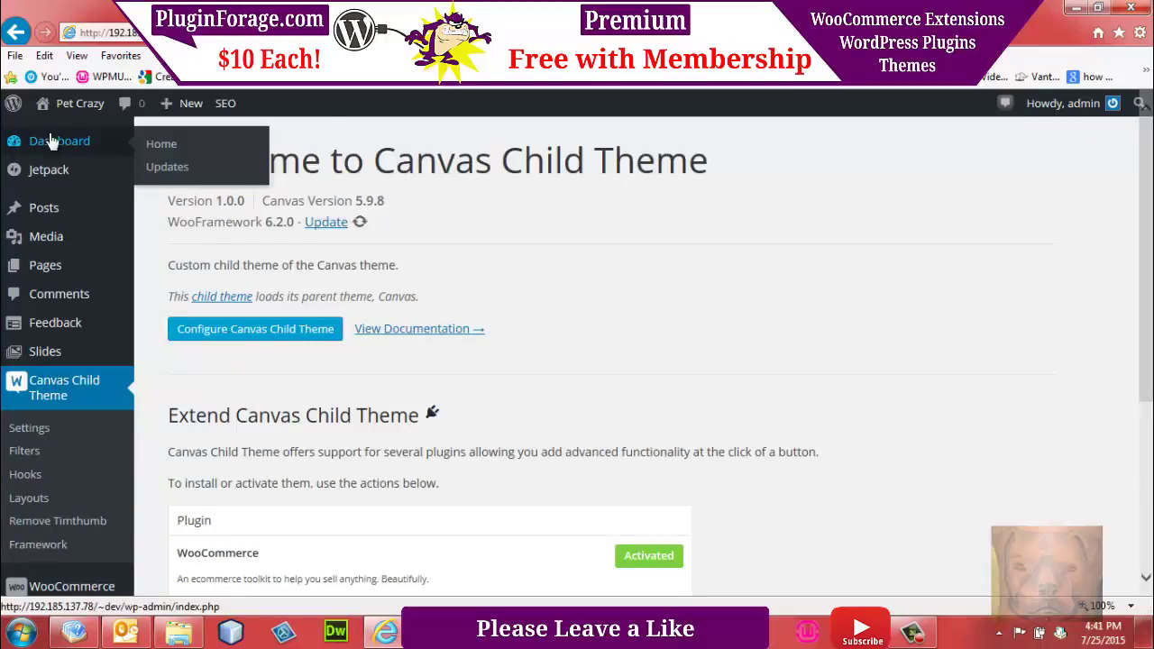
{"action": "mouse_move", "coordinate": [63, 116]}
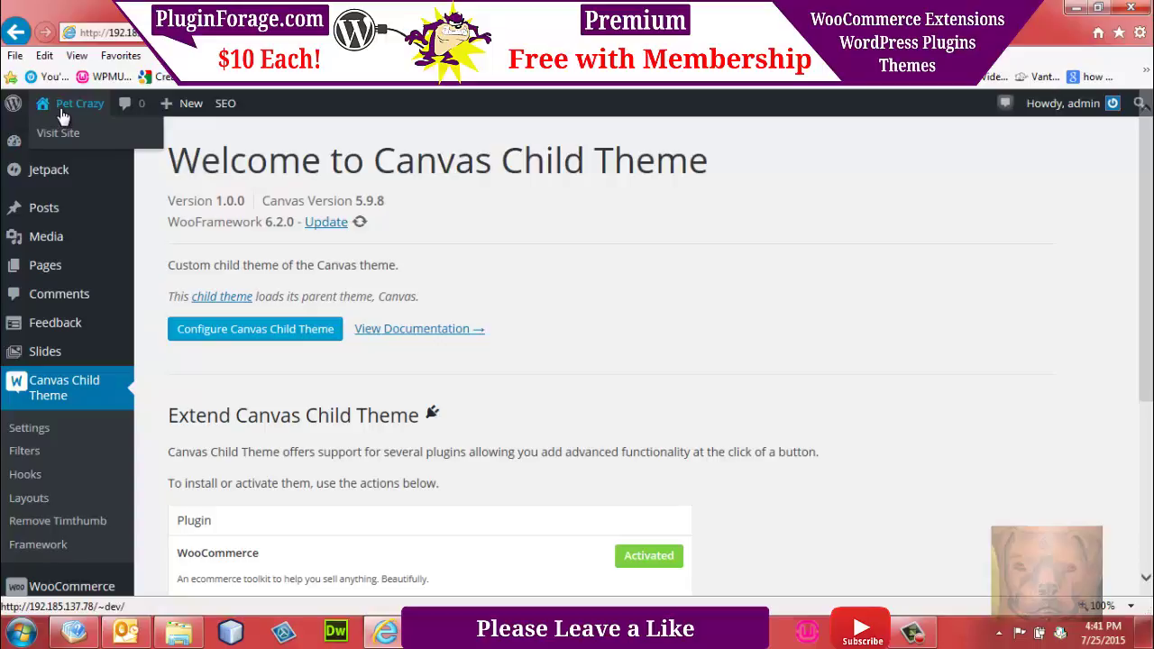
{"action": "right_click", "coordinate": [59, 114]}
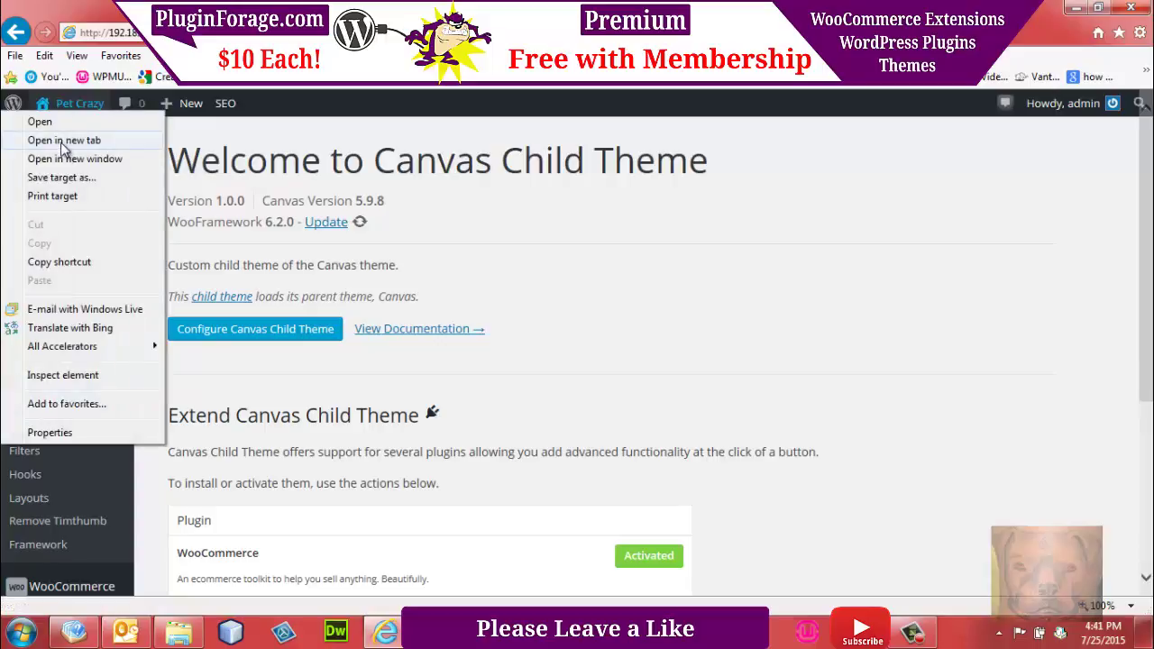
{"action": "left_click", "coordinate": [54, 136]}
{"action": "mouse_move", "coordinate": [185, 102]}
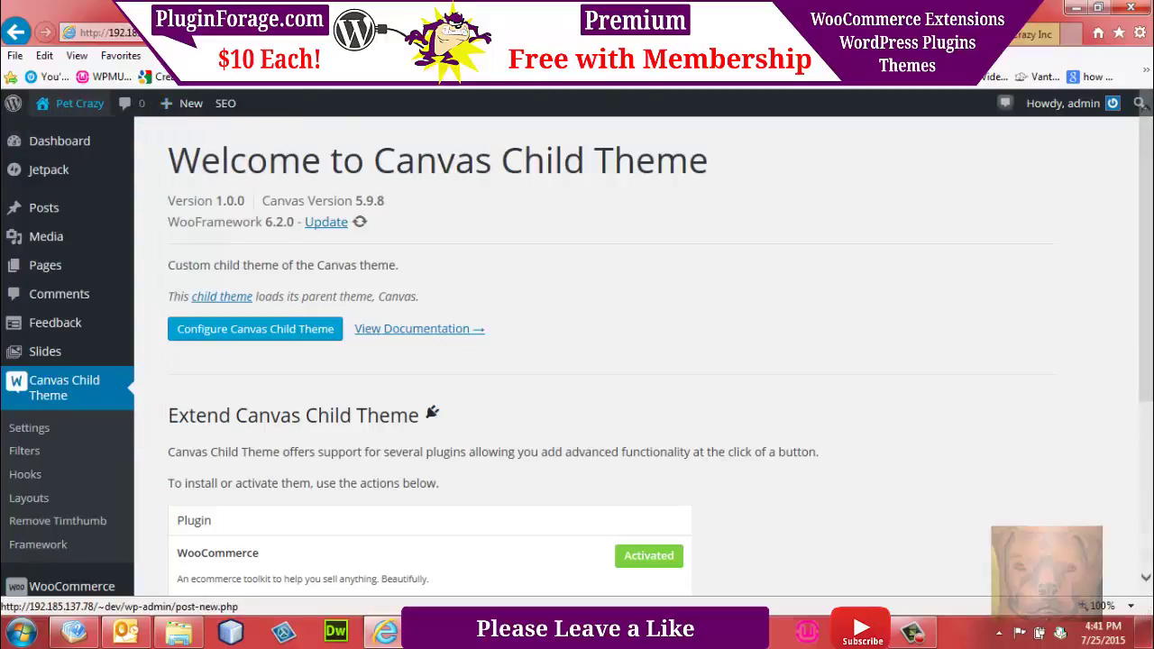
{"action": "left_click", "coordinate": [1027, 34]}
{"action": "mouse_move", "coordinate": [1149, 165]}
{"action": "left_mouse_down"}
{"action": "mouse_move", "coordinate": [1149, 384]}
{"action": "mouse_move", "coordinate": [1149, 153]}
{"action": "left_mouse_up"}
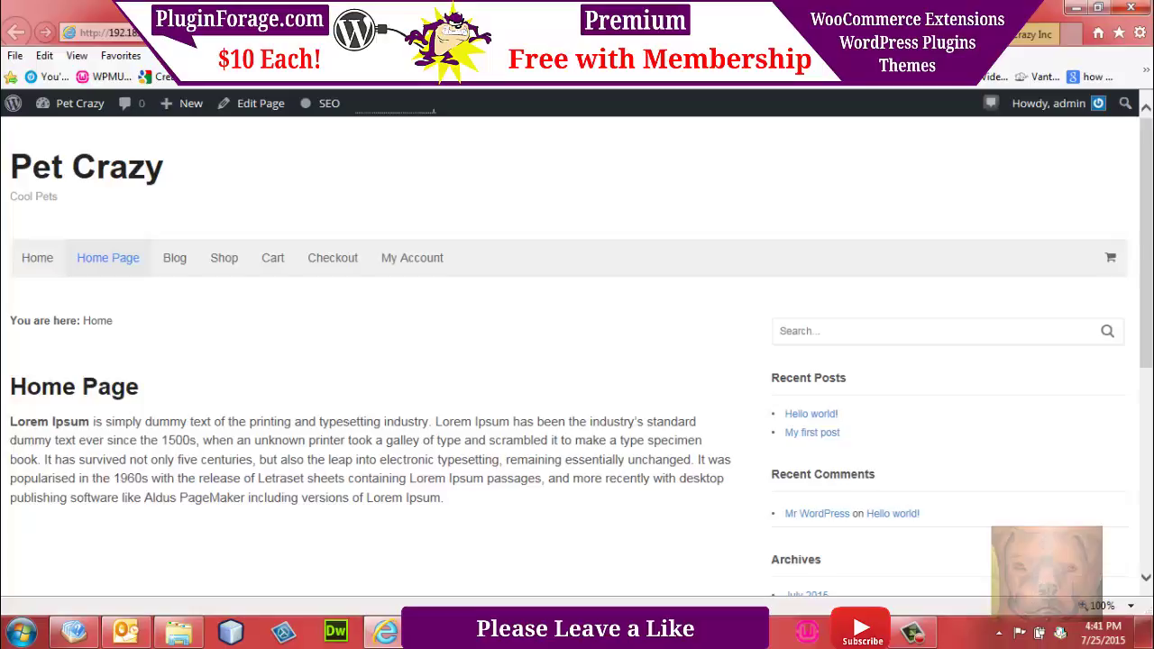
Return to the WordPress admin and look over the Canvas Child Theme welcome page.
{"action": "key", "text": "ctrl+shift+Tab"}
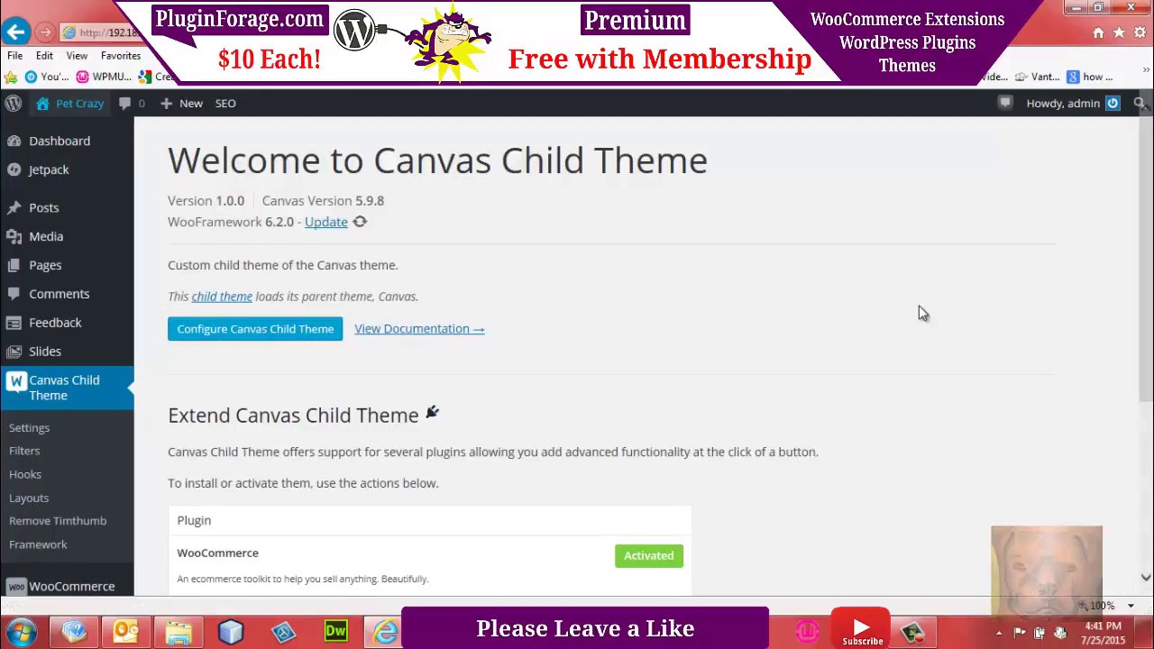
{"action": "left_click_drag", "start_coordinate": [1149, 219], "coordinate": [1149, 379]}
{"action": "mouse_move", "coordinate": [52, 424]}
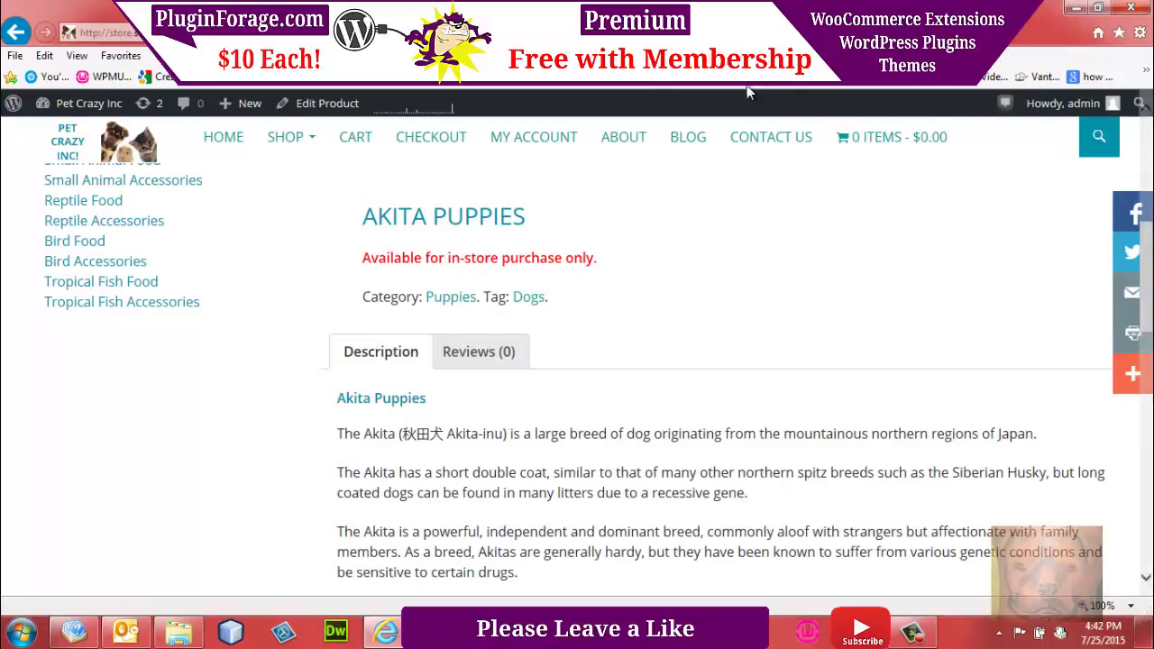
Open the PluginForage site in a new browser tab, search for "media" and open the Media Library Categories Premium for WordPress product.
{"action": "key", "text": "ctrl+t"}
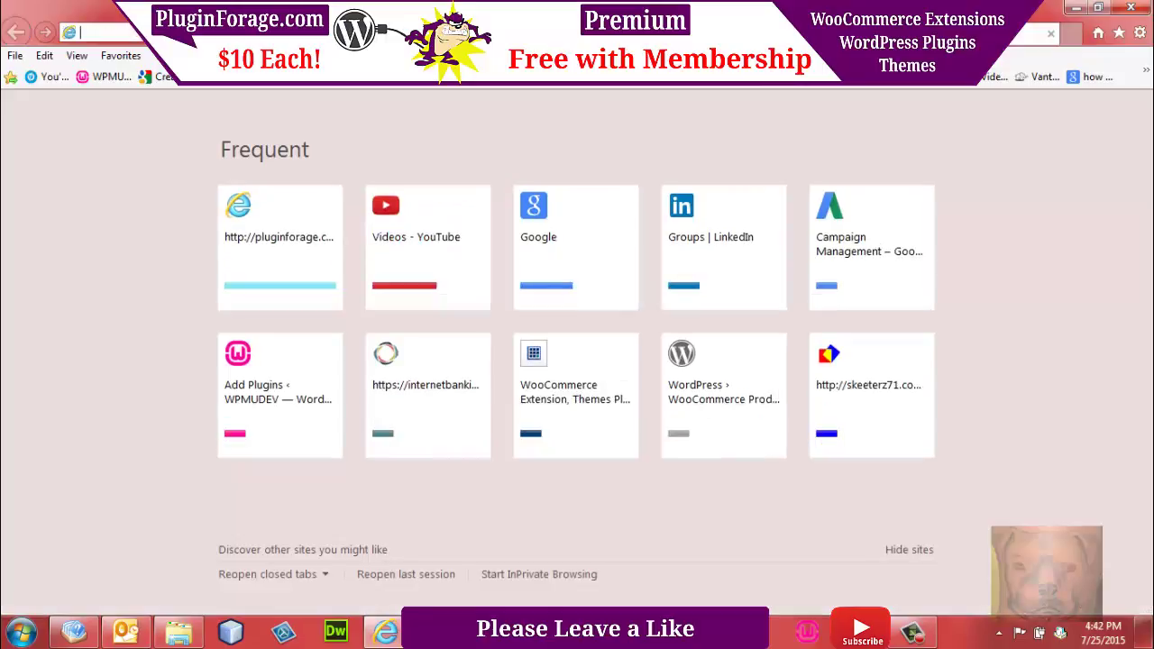
{"action": "left_click", "coordinate": [728, 86]}
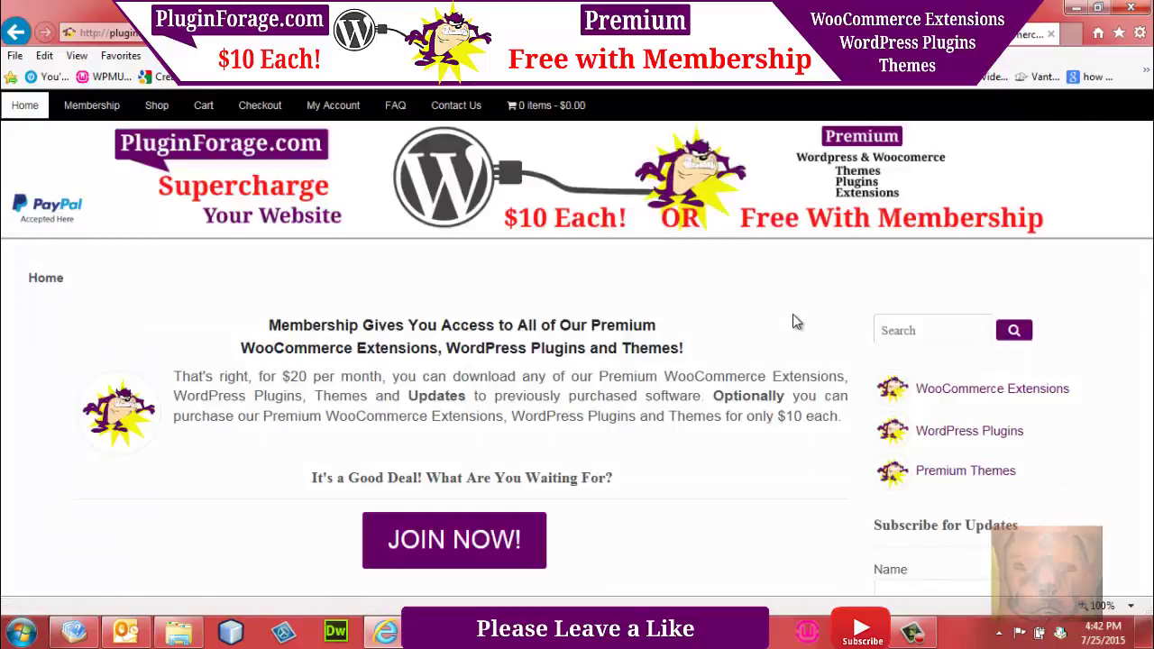
{"action": "left_click", "coordinate": [884, 332]}
{"action": "type", "text": "media"}
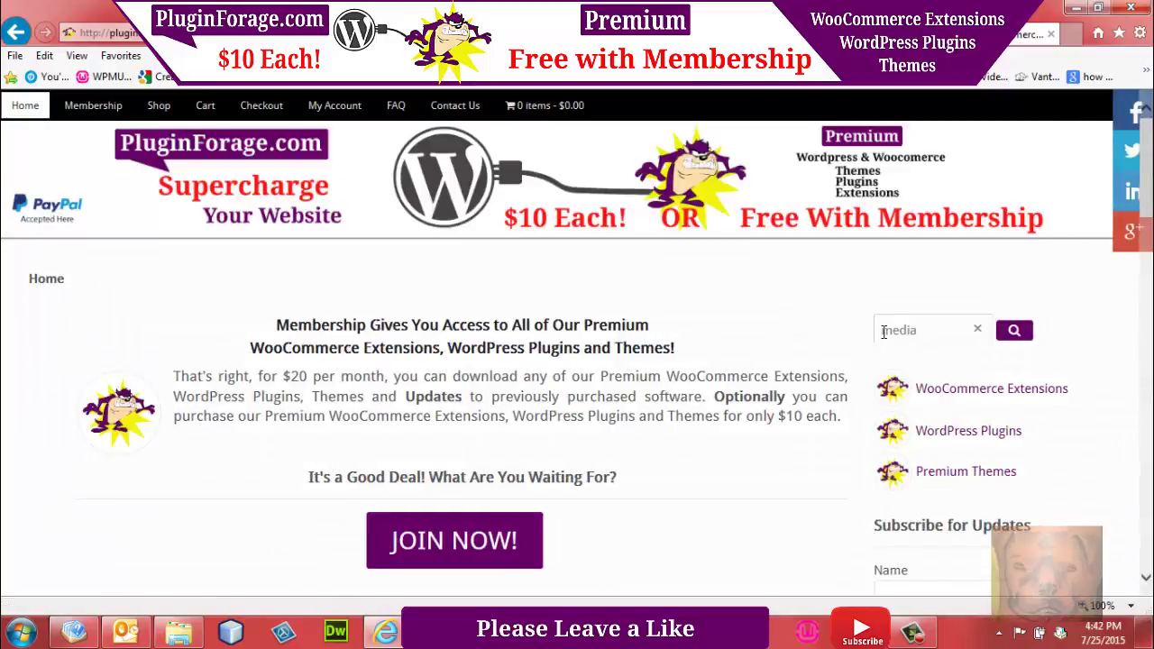
{"action": "key", "text": "Return"}
{"action": "left_click_drag", "start_coordinate": [1148, 171], "coordinate": [1149, 206]}
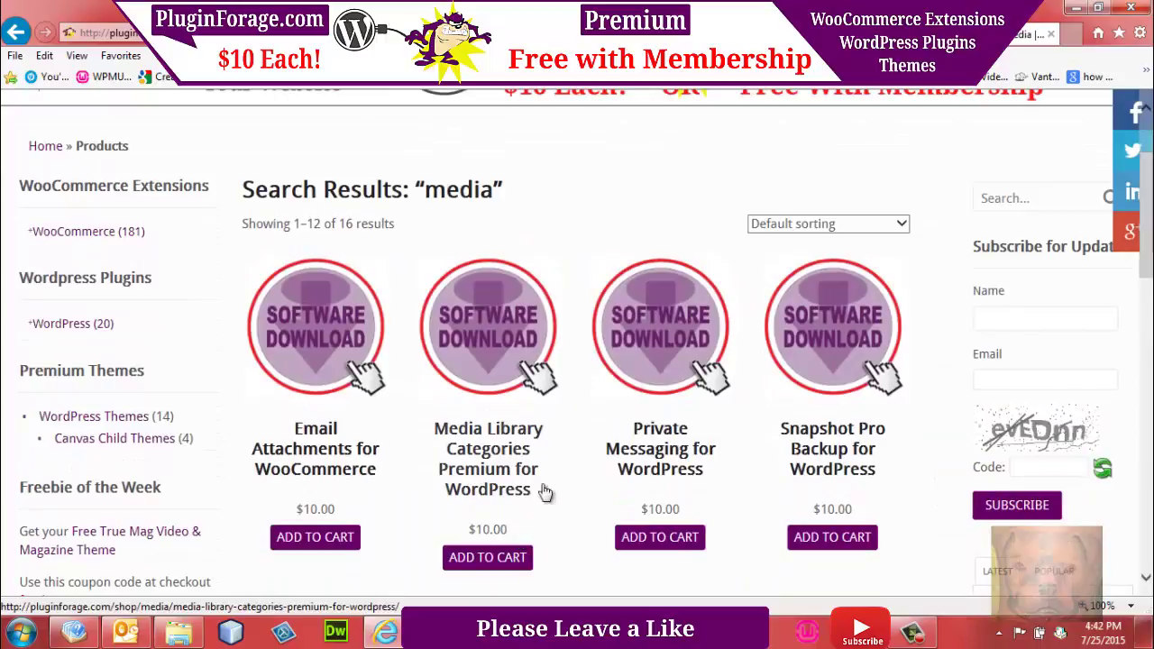
{"action": "left_click", "coordinate": [478, 456]}
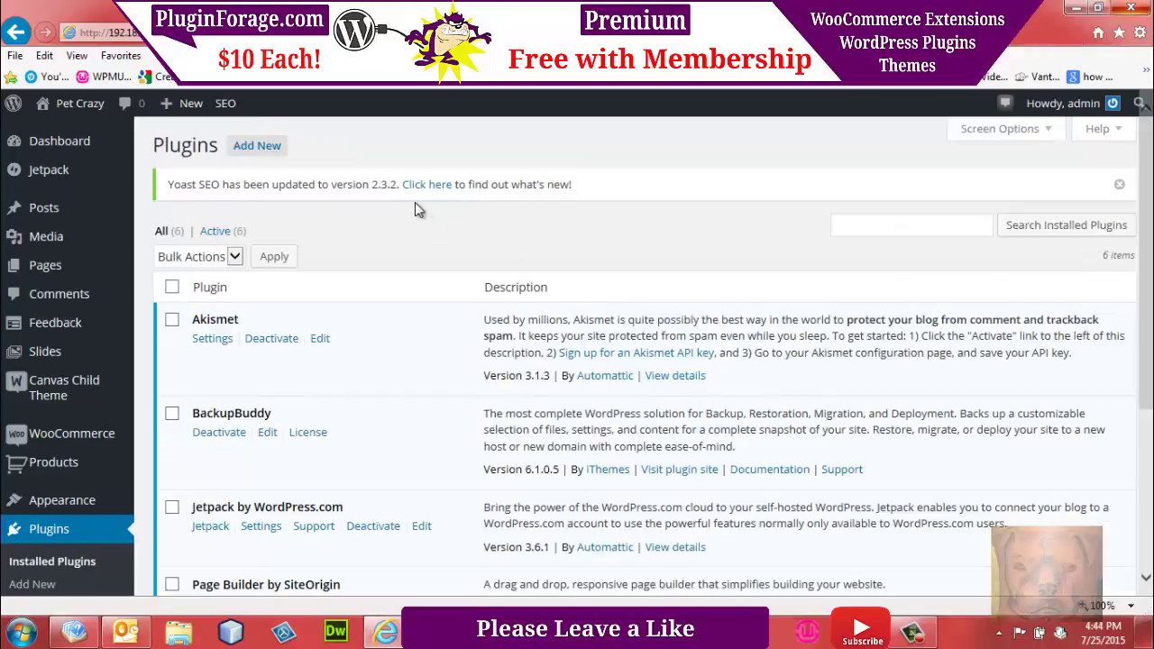
Add a new plugin in WordPress by uploading wp-media-library-categories-installable.zip from the extracted plugin folder and install it.
{"action": "left_click", "coordinate": [252, 158]}
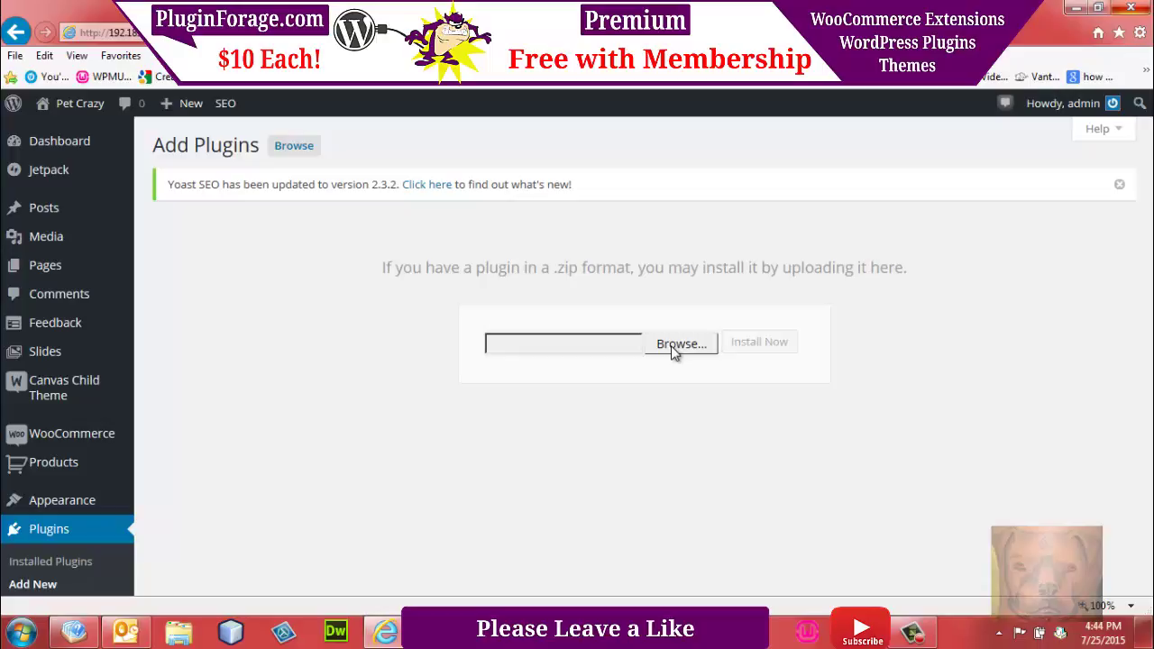
{"action": "left_click", "coordinate": [670, 345]}
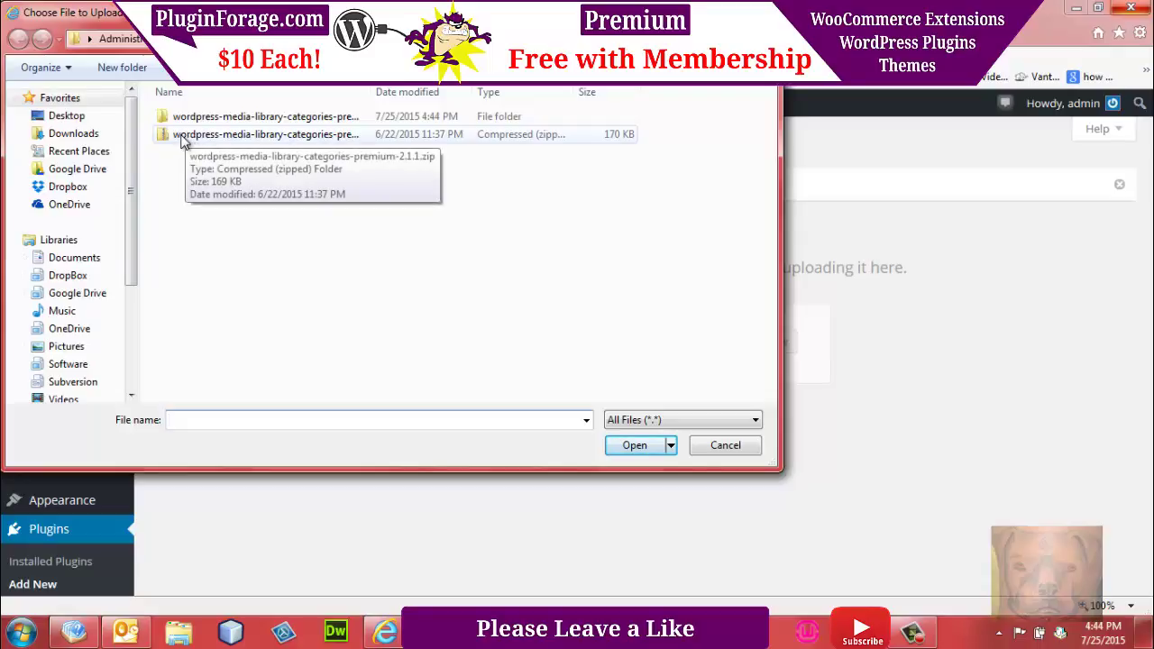
{"action": "left_click", "coordinate": [180, 140]}
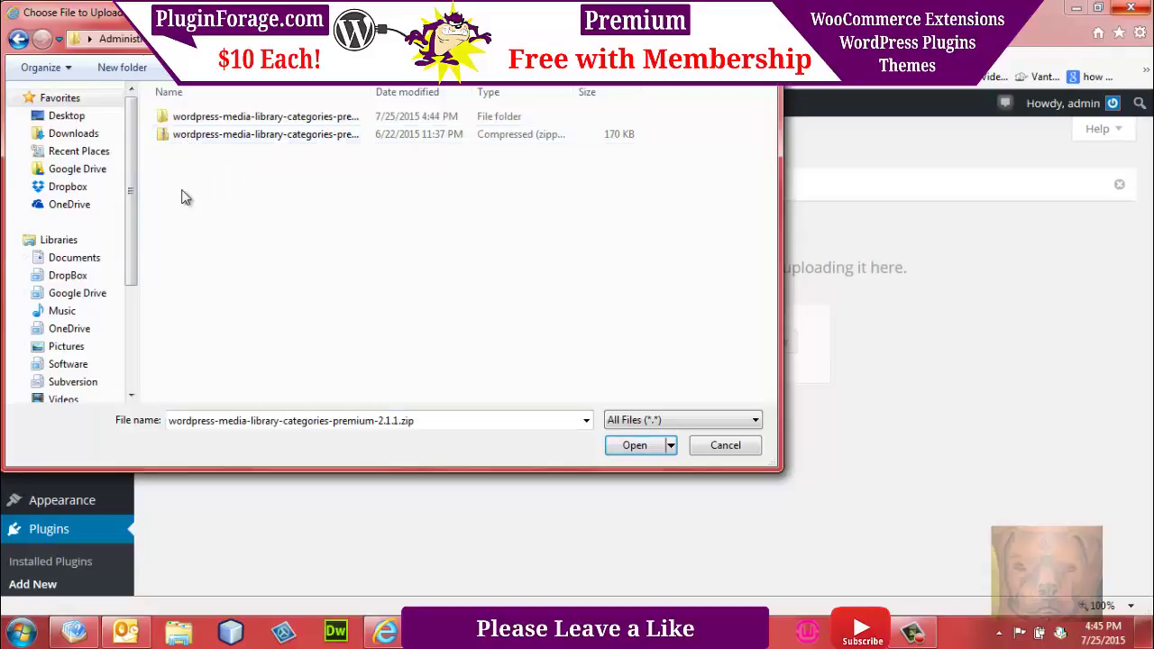
{"action": "double_click", "coordinate": [188, 118]}
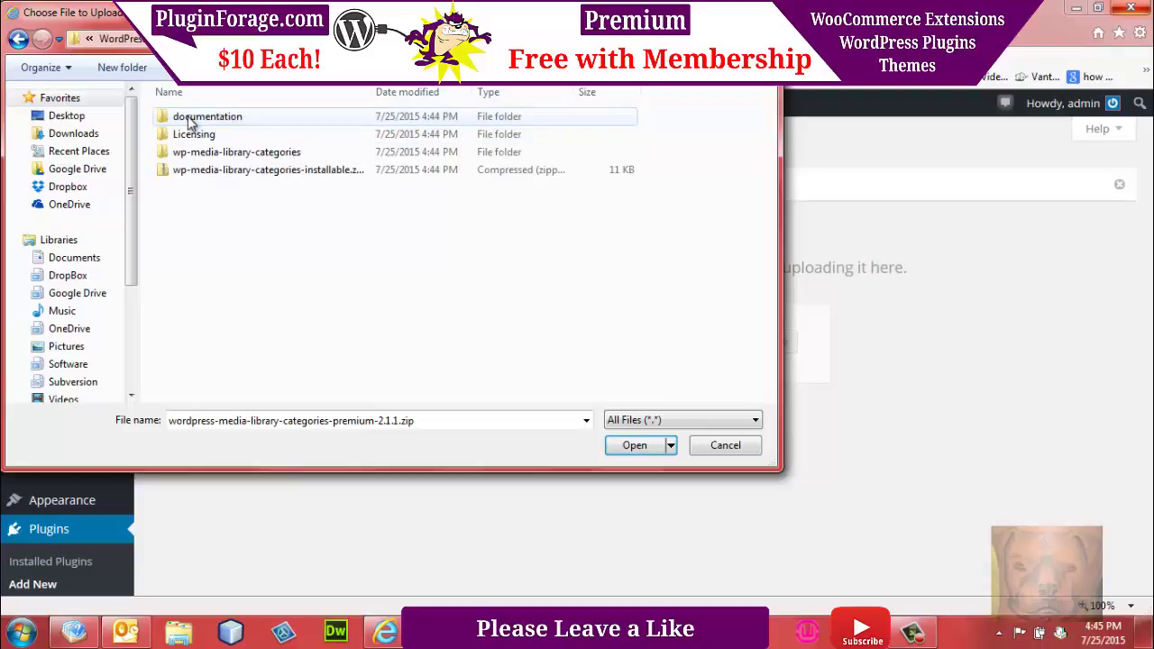
{"action": "left_click", "coordinate": [199, 176]}
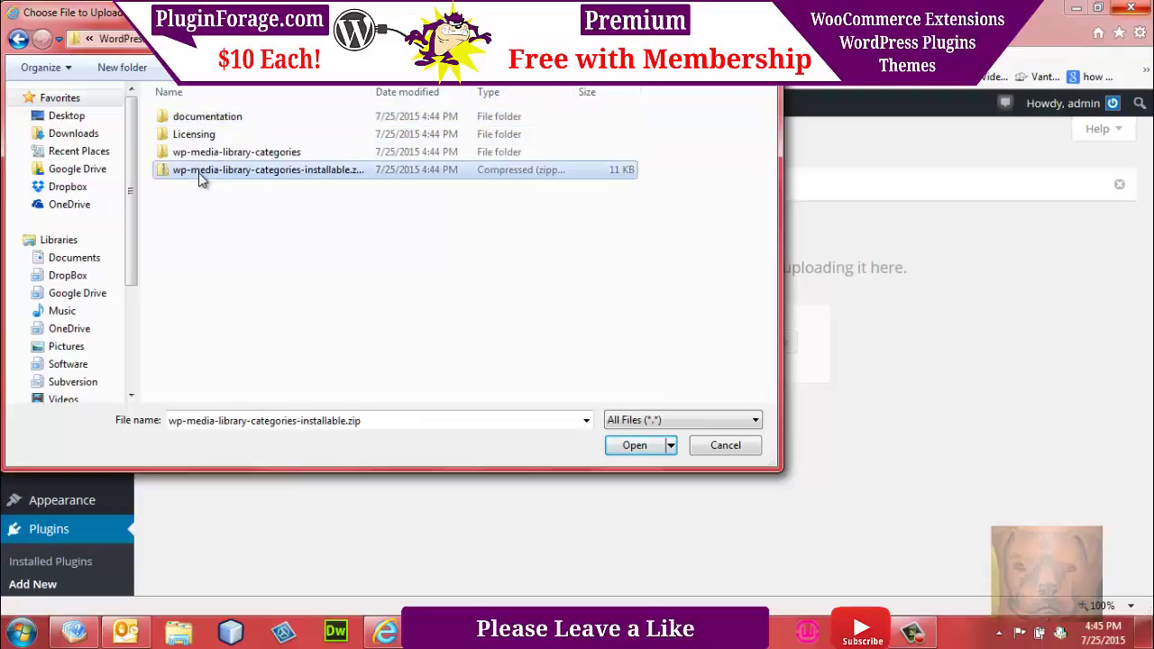
{"action": "left_click", "coordinate": [637, 447]}
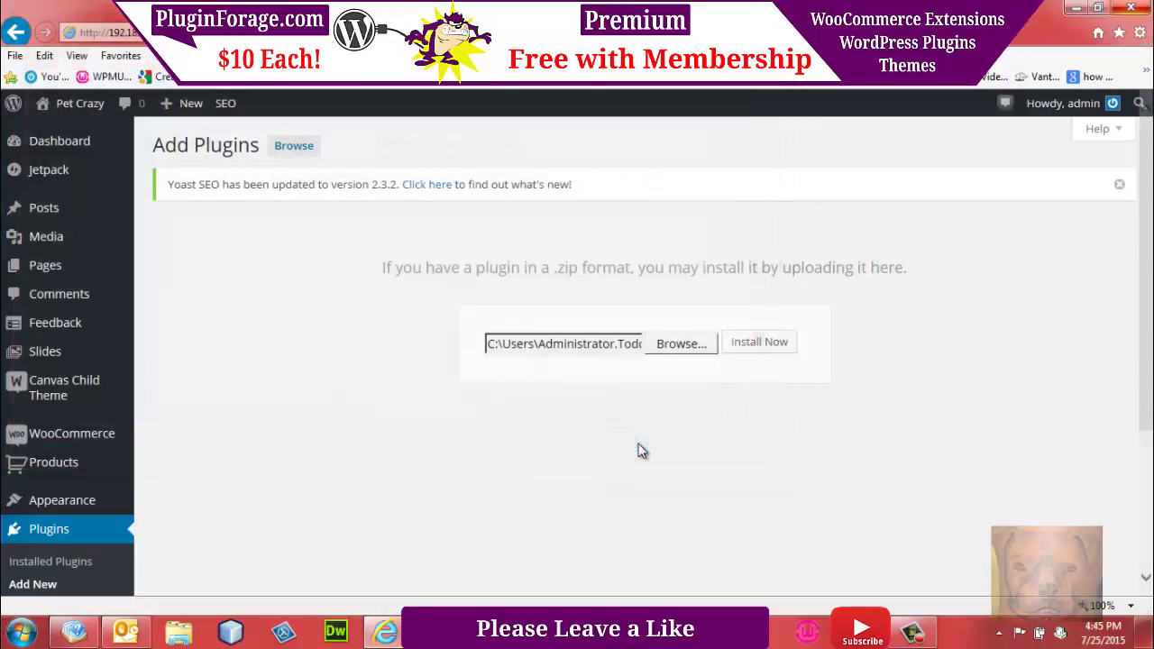
{"action": "left_click", "coordinate": [747, 350]}
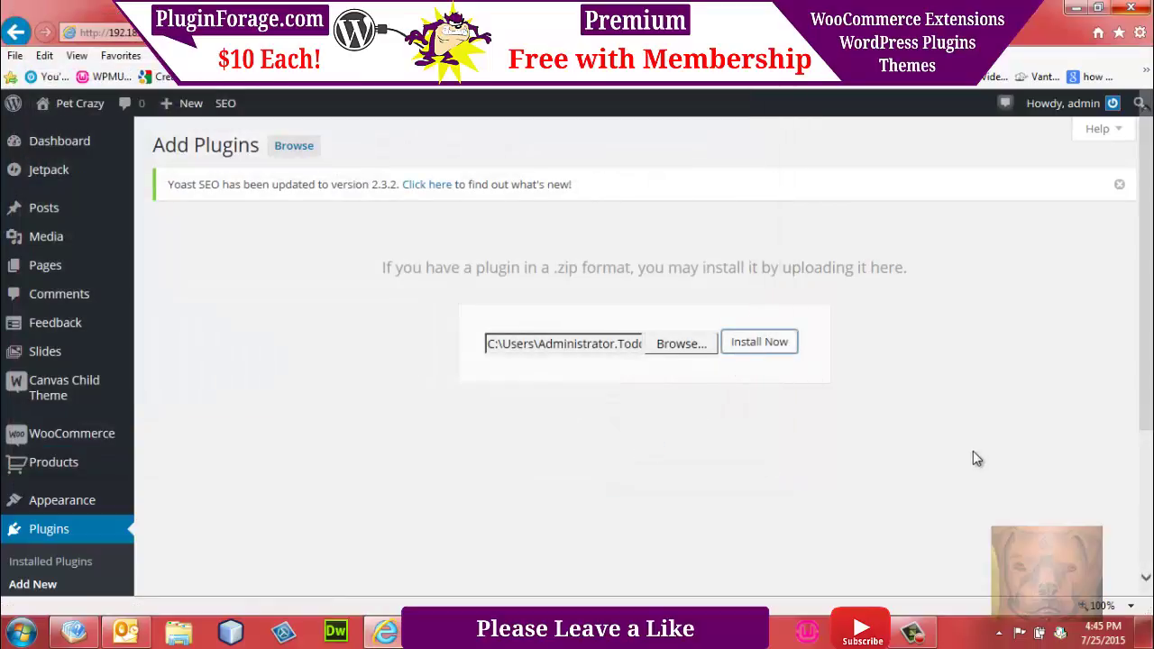
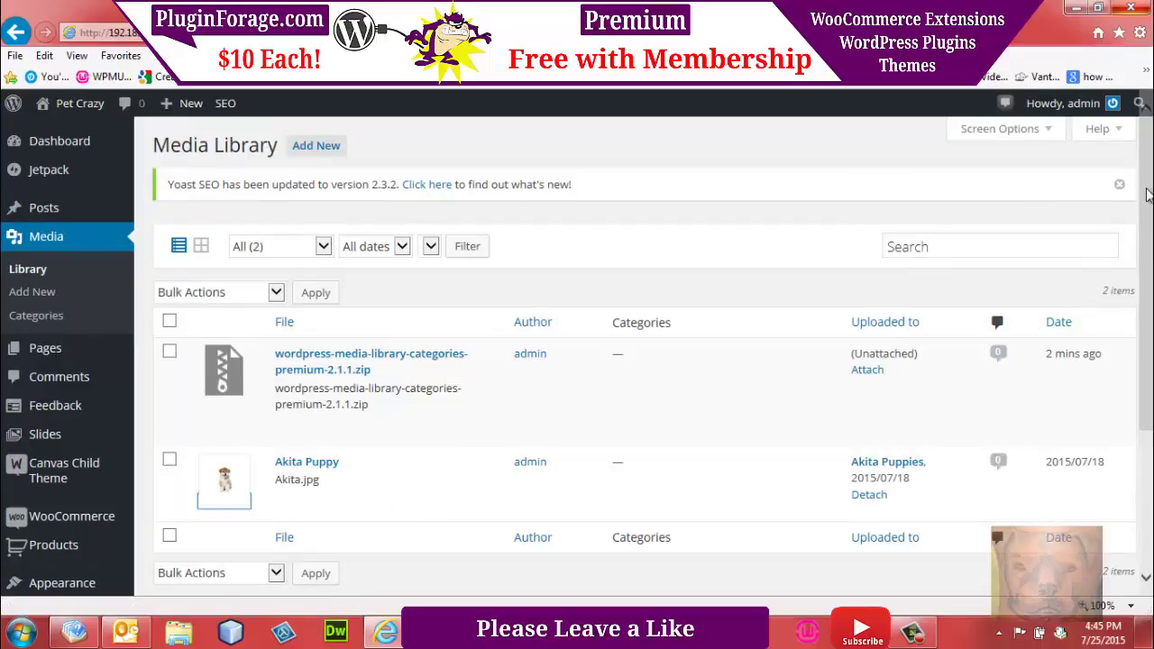
Open the Akita Puppy image from the Media Library for editing and add a new media category named Puppies.
{"action": "scroll", "coordinate": [1145, 288], "scroll_direction": "down", "scroll_amount": 4}
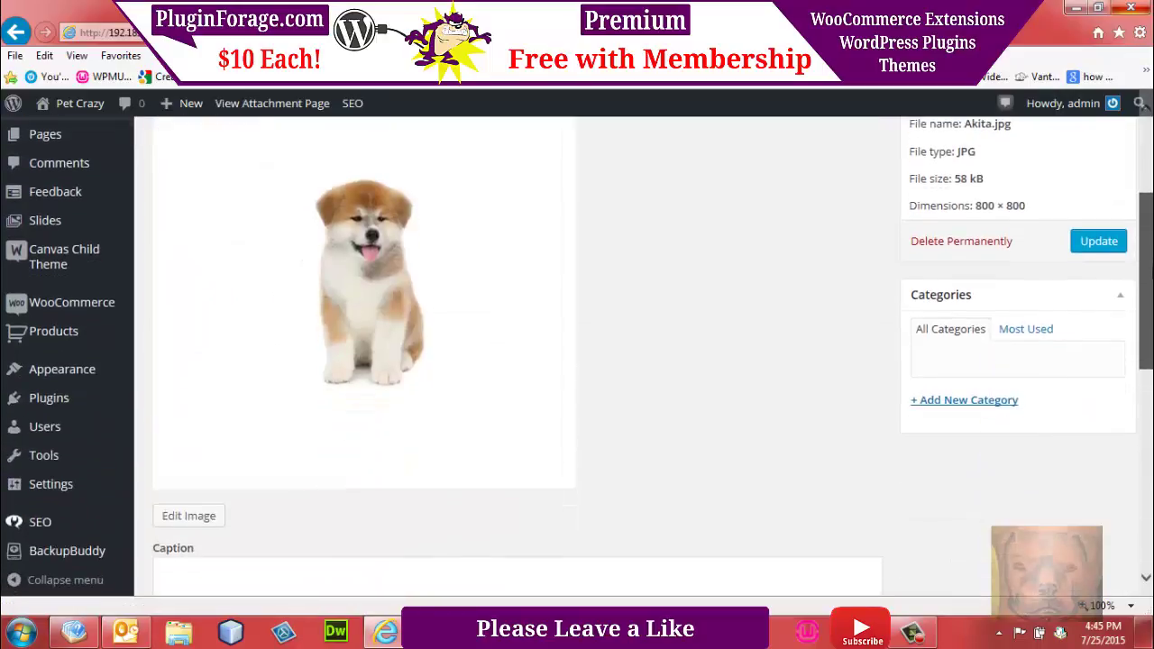
{"action": "mouse_move", "coordinate": [1143, 209]}
{"action": "left_mouse_down"}
{"action": "mouse_move", "coordinate": [1143, 254]}
{"action": "mouse_move", "coordinate": [1143, 217]}
{"action": "left_mouse_up"}
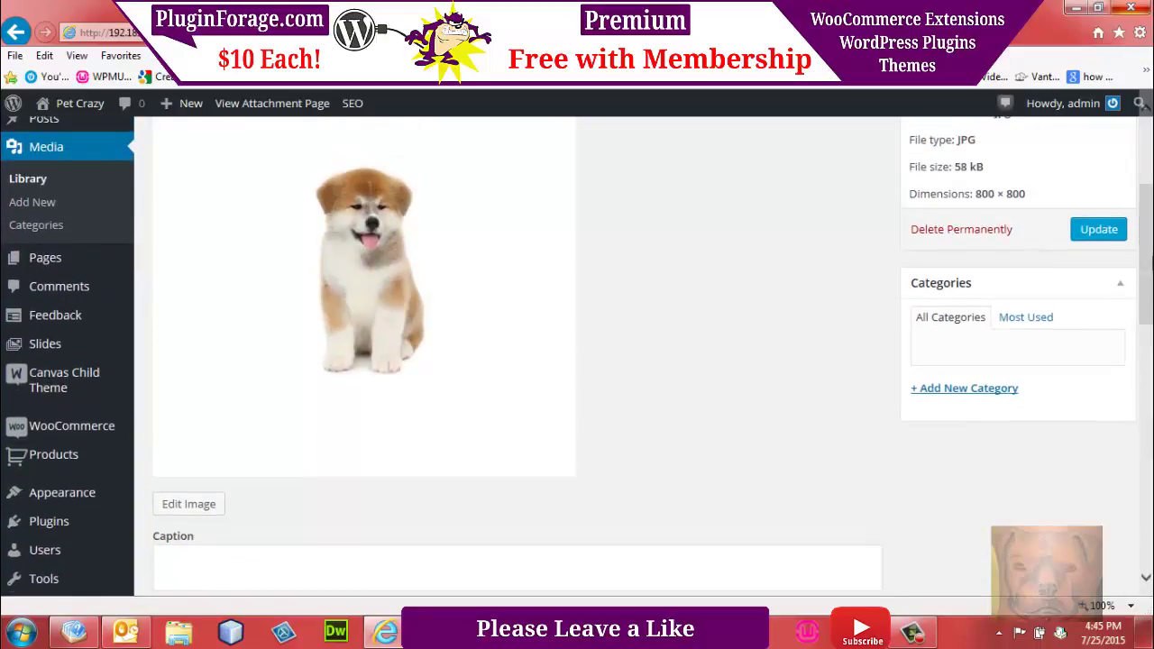
{"action": "left_click", "coordinate": [974, 392]}
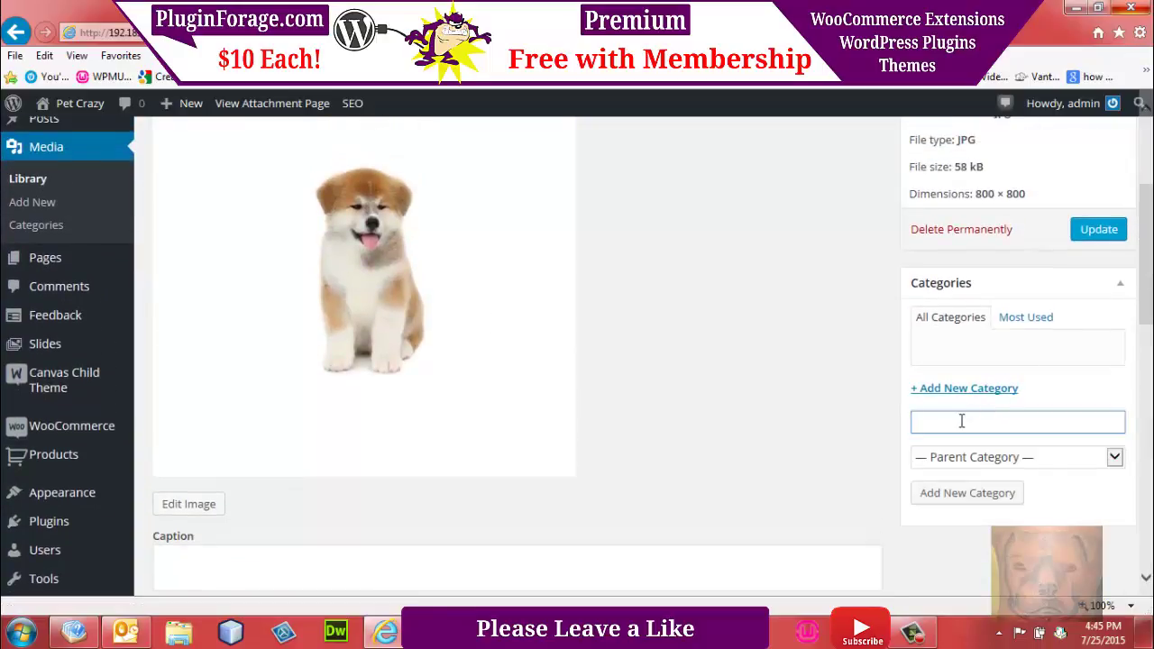
{"action": "type", "text": "Puppies"}
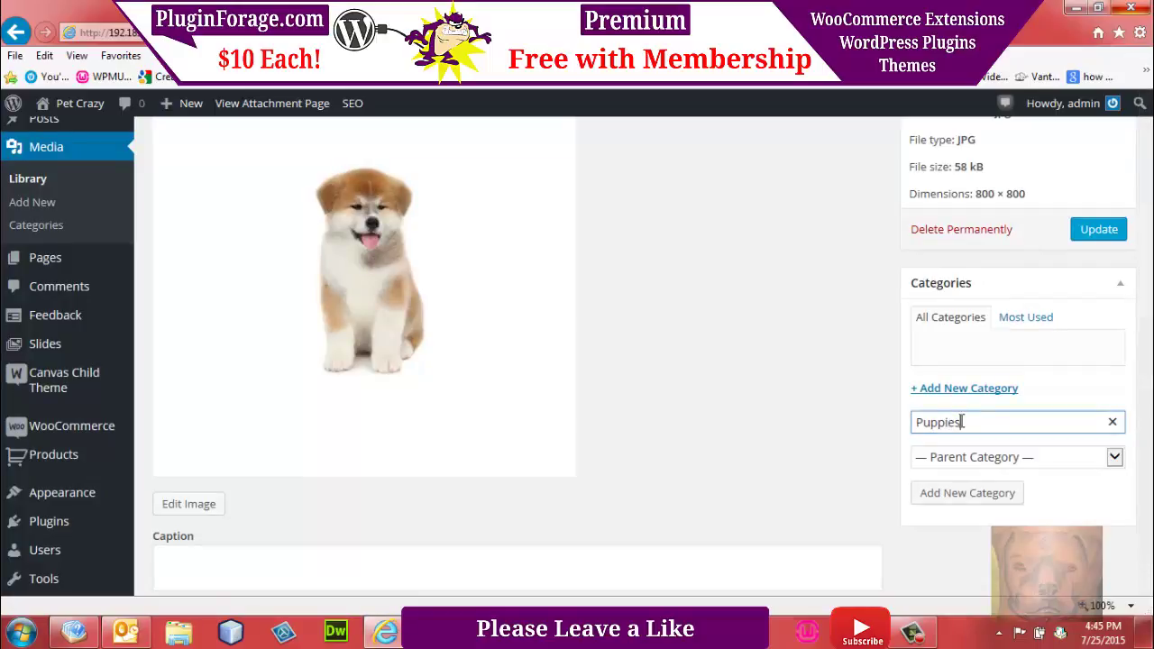
{"action": "left_click", "coordinate": [958, 494]}
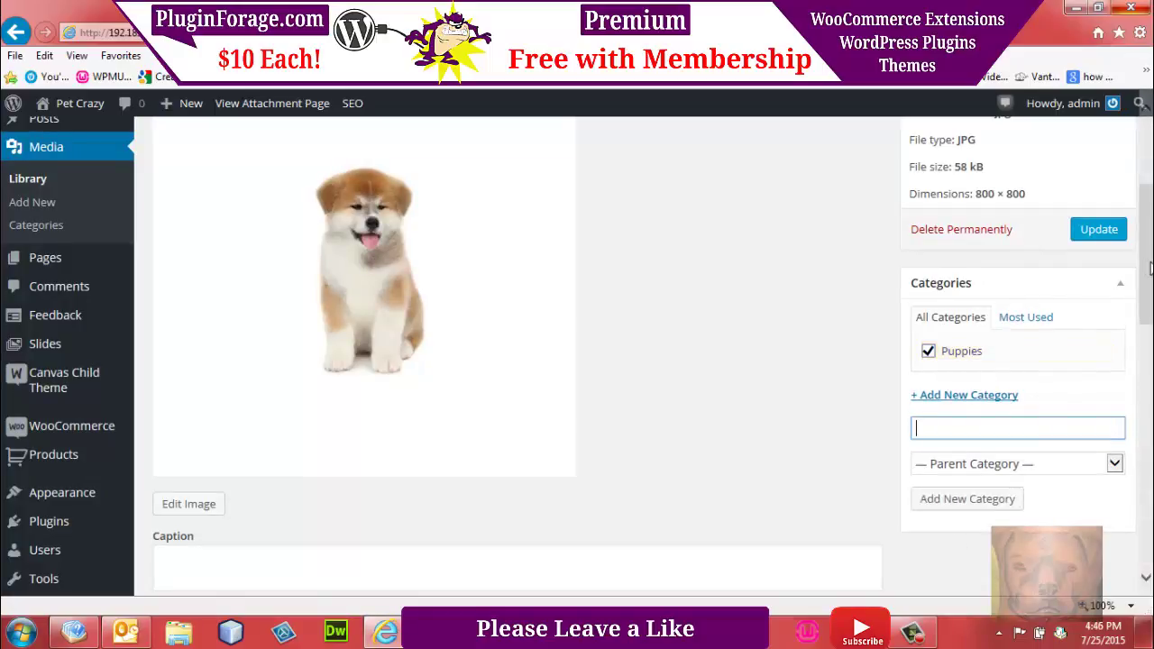
{"action": "left_click_drag", "start_coordinate": [1149, 275], "coordinate": [1150, 214]}
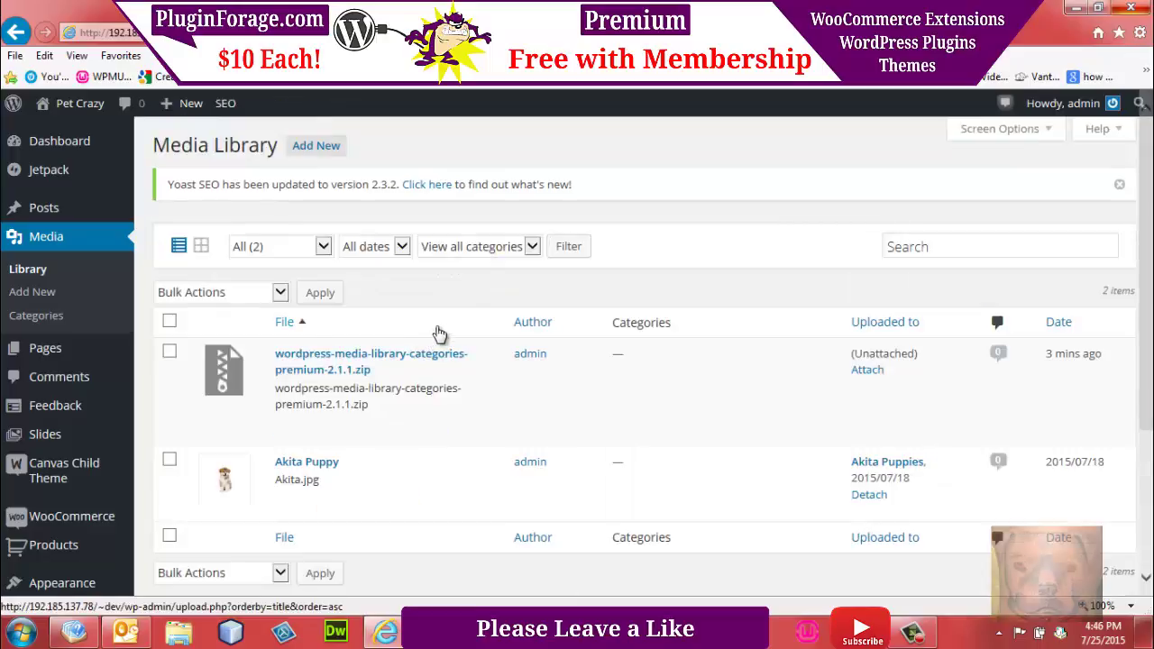
Reopen the Akita Puppy image from the Media Library, assign it to the Puppies category and update it.
{"action": "left_click", "coordinate": [531, 249]}
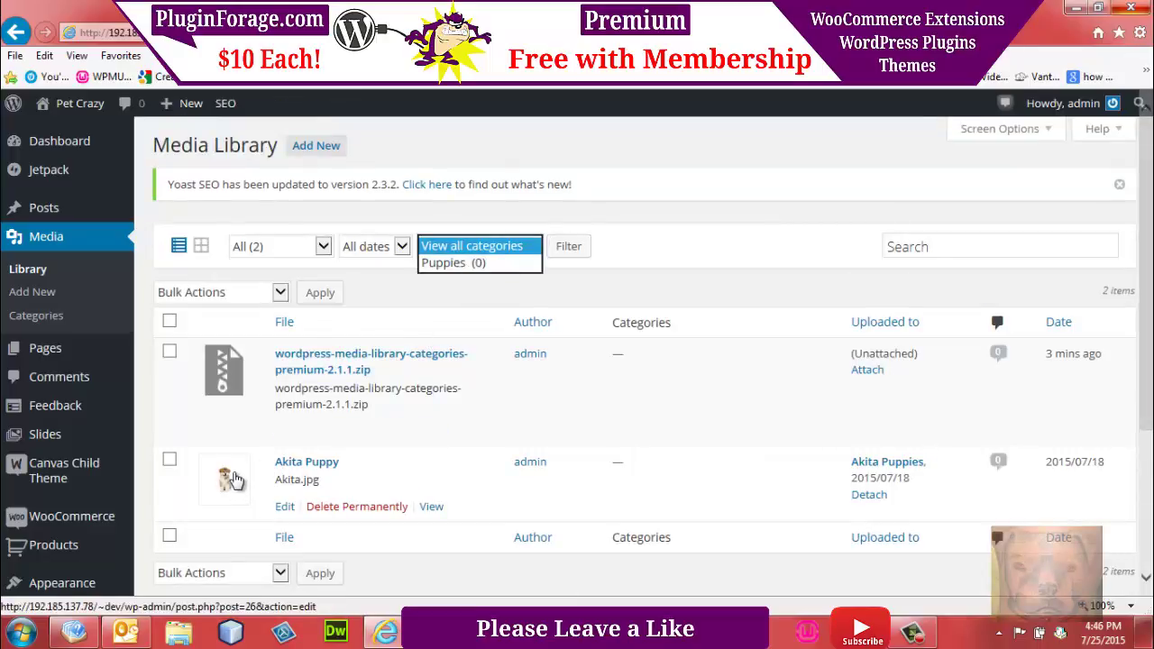
{"action": "left_click", "coordinate": [284, 507]}
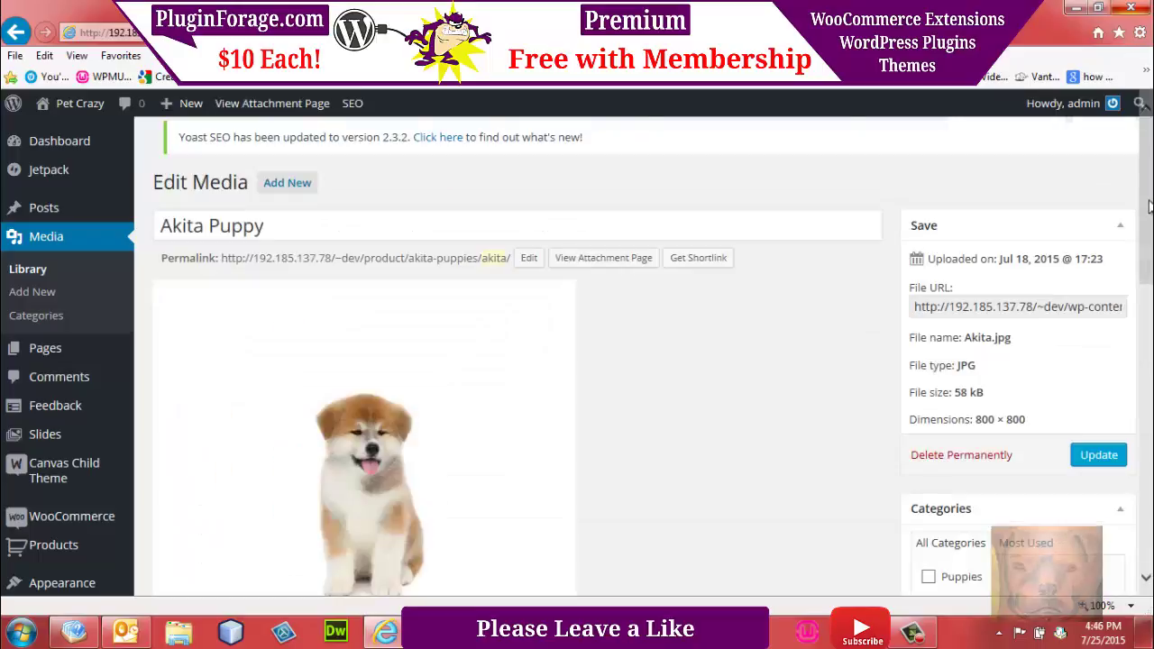
{"action": "scroll", "coordinate": [1150, 231], "scroll_direction": "down", "scroll_amount": 1}
{"action": "scroll", "coordinate": [932, 375], "scroll_direction": "down", "scroll_amount": 3}
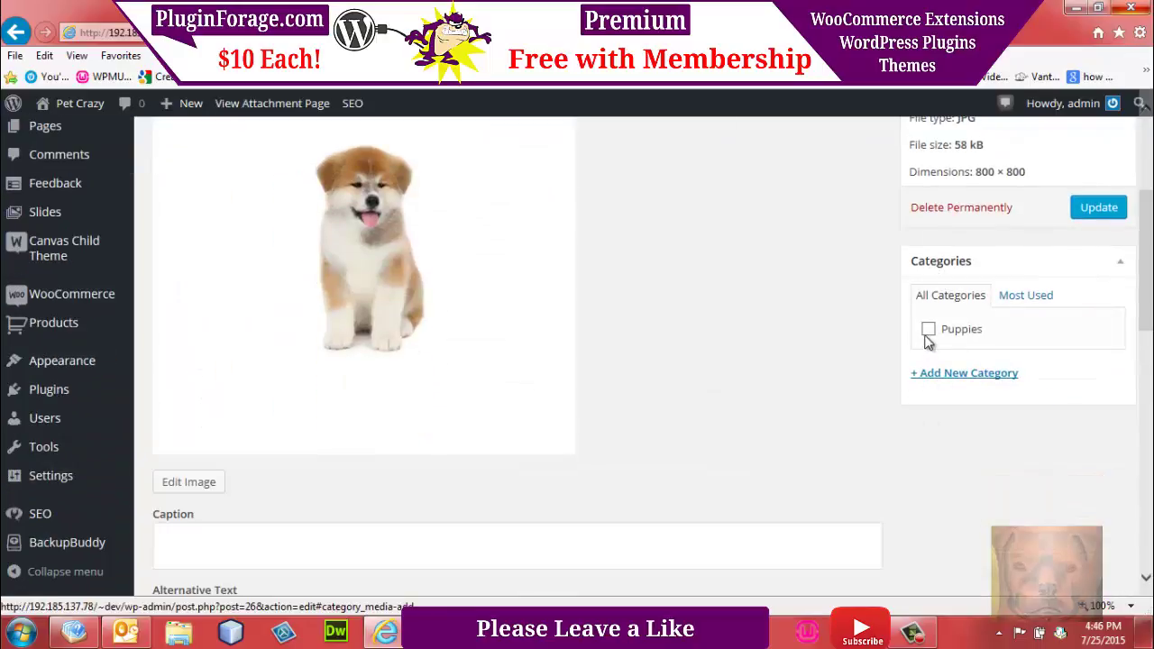
{"action": "left_click", "coordinate": [928, 329]}
{"action": "left_click", "coordinate": [1098, 208]}
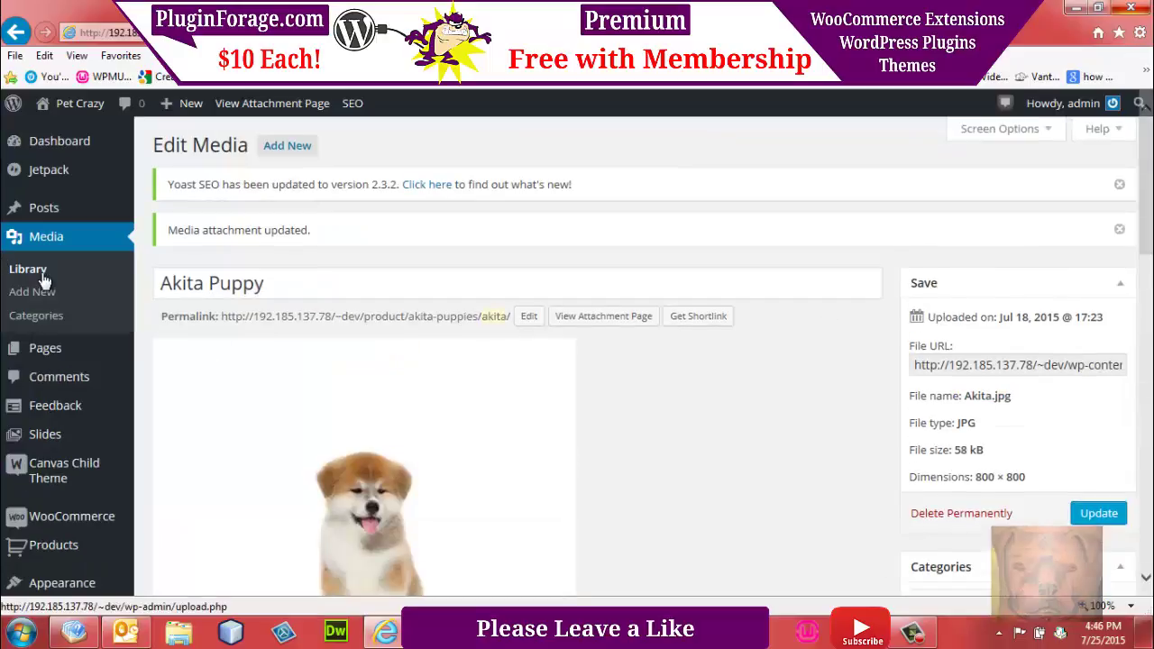
Go back to the Media Library and filter the list by the Puppies category.
{"action": "left_click", "coordinate": [44, 281]}
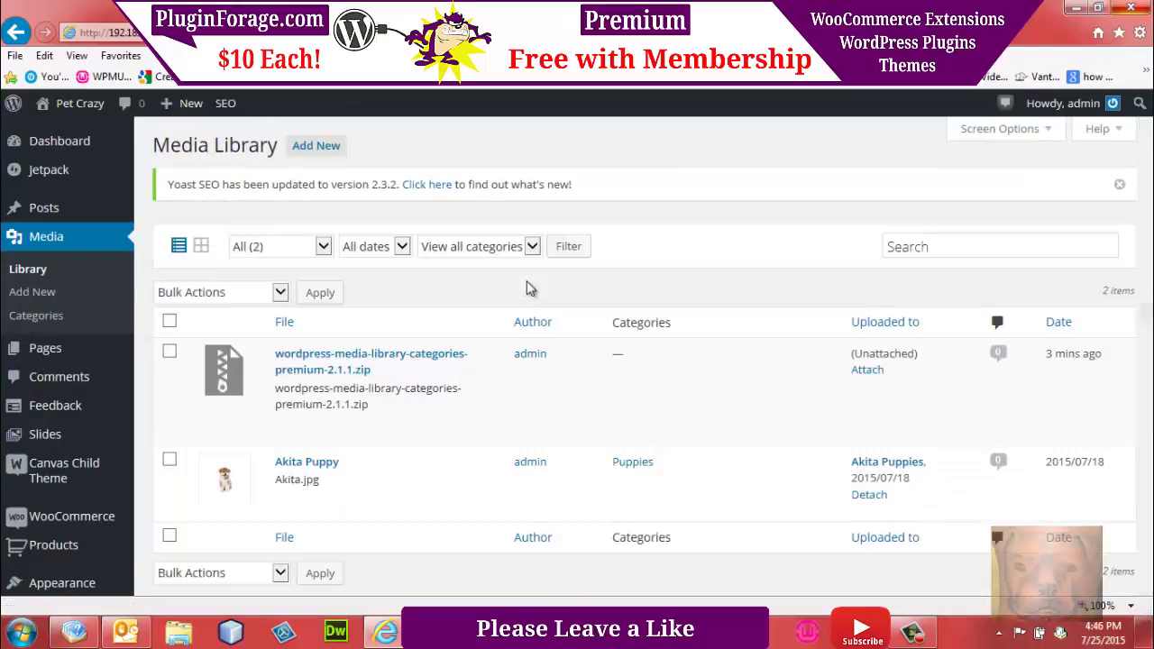
{"action": "left_click", "coordinate": [532, 246]}
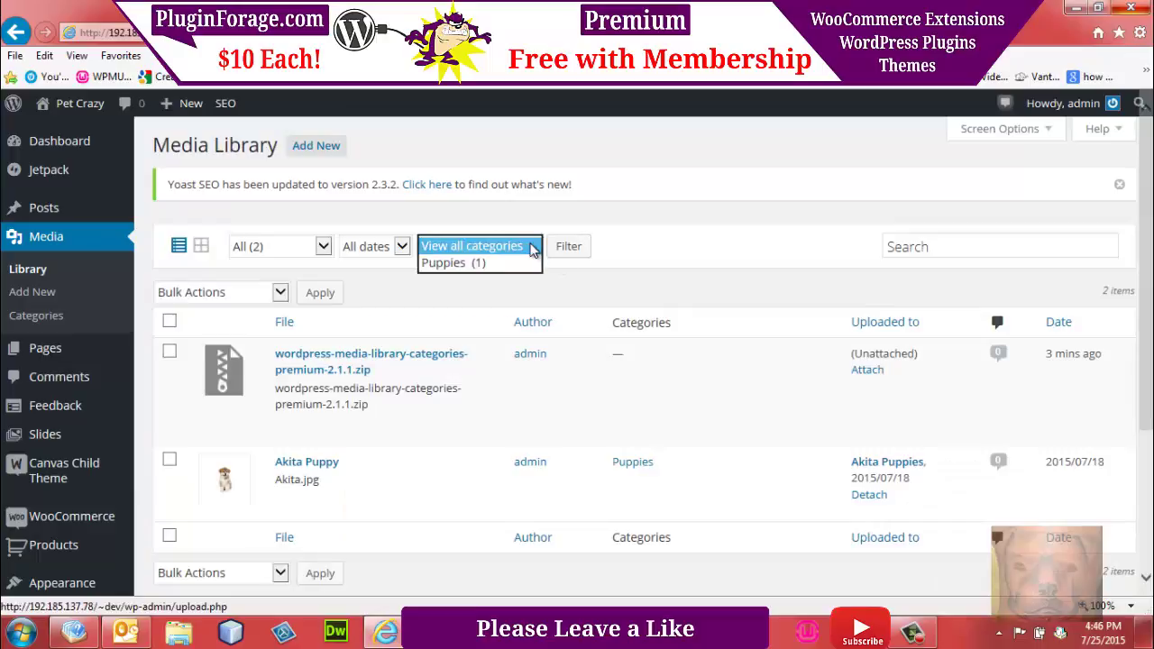
{"action": "left_click", "coordinate": [470, 268]}
{"action": "left_click", "coordinate": [582, 255]}
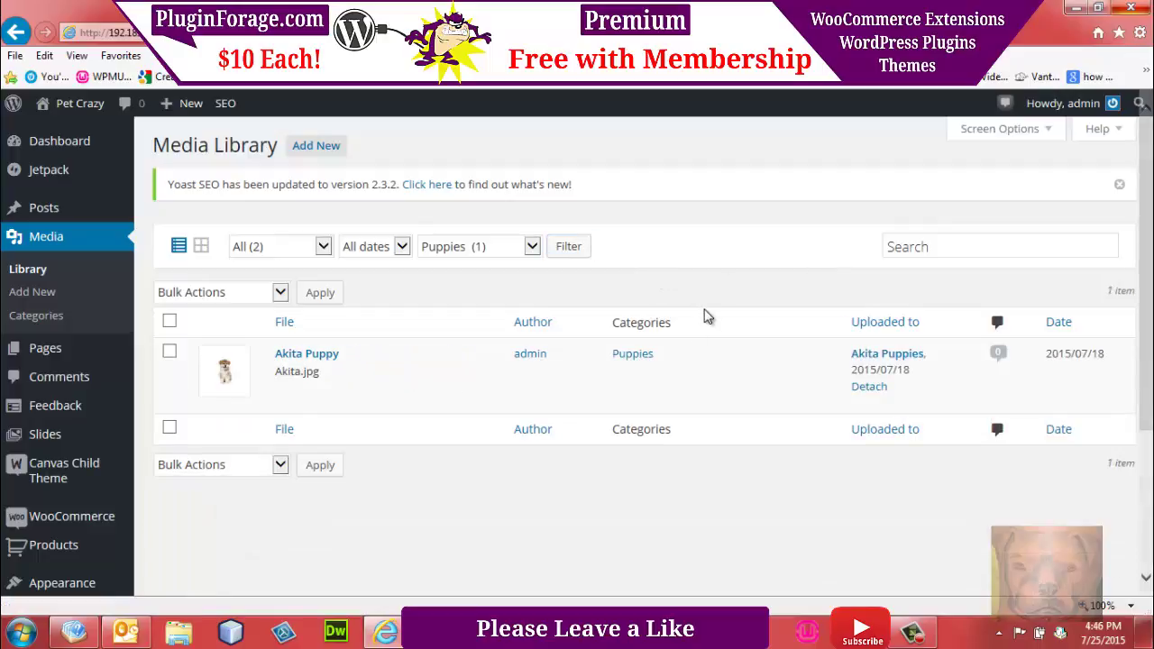
{"action": "mouse_move", "coordinate": [647, 353]}
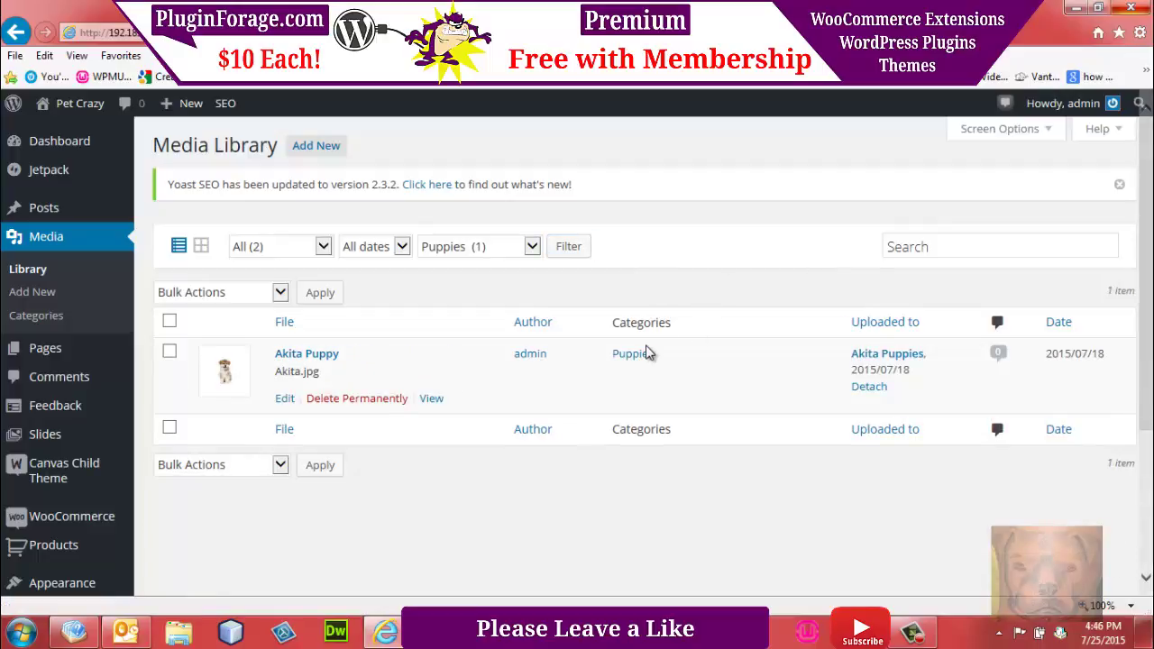